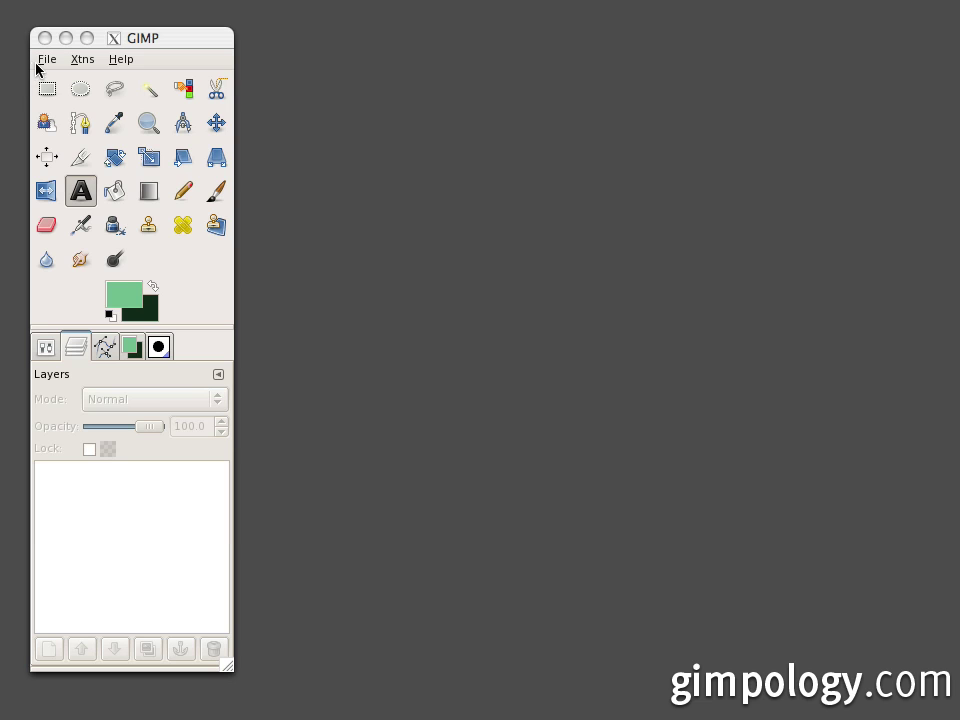
Create a new 420×300 pixel image with a dark green background and move its window aside.
click(58, 92)
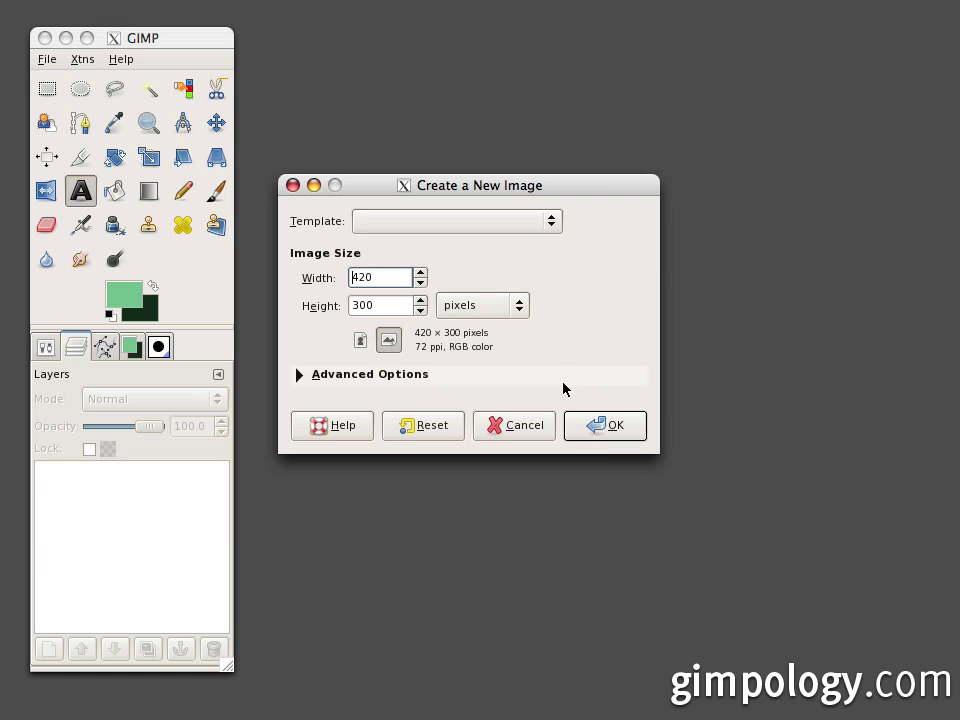
click(603, 428)
drag(310, 62, 584, 136)
click(155, 200)
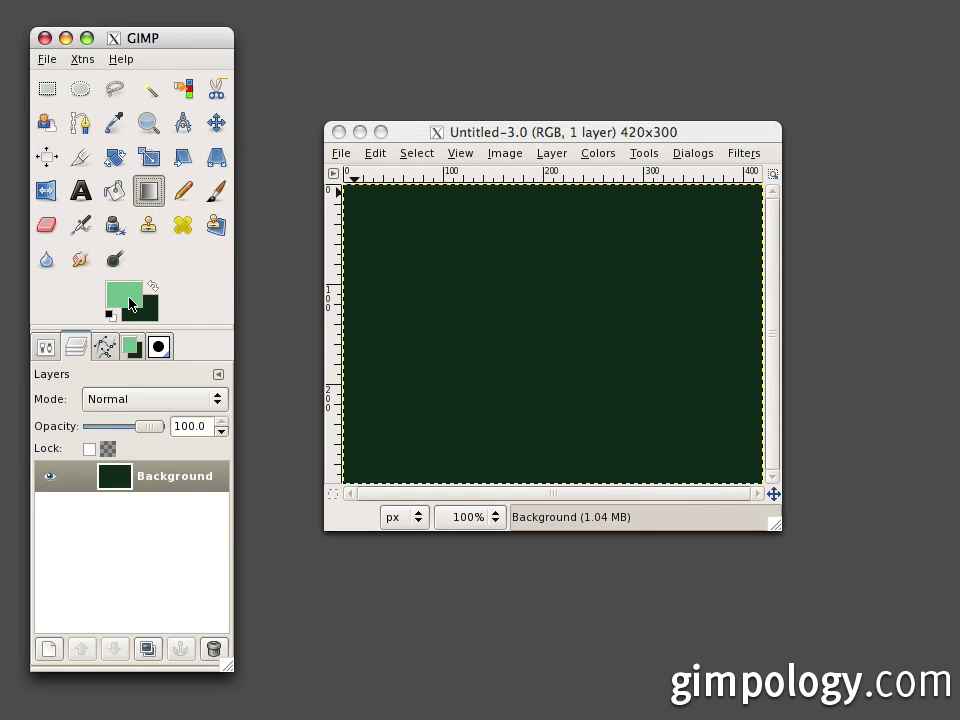
Set the foreground colour to dark green 22502b.
click(123, 294)
click(482, 424)
click(578, 505)
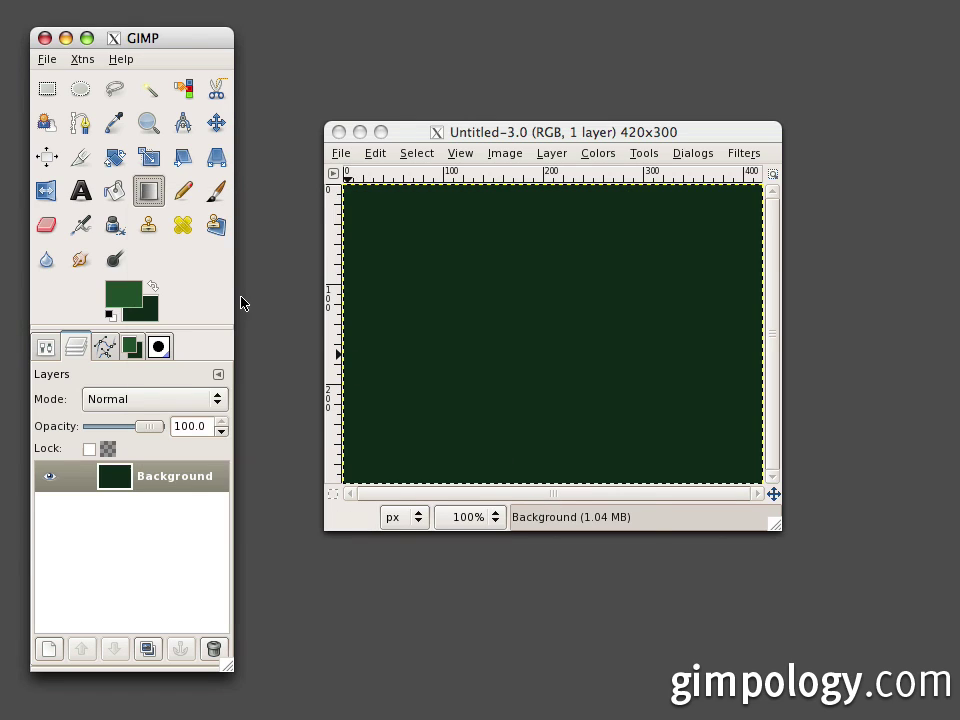
Draw a radial FG to BG gradient from the canvas centre to the lower-right corner.
click(45, 346)
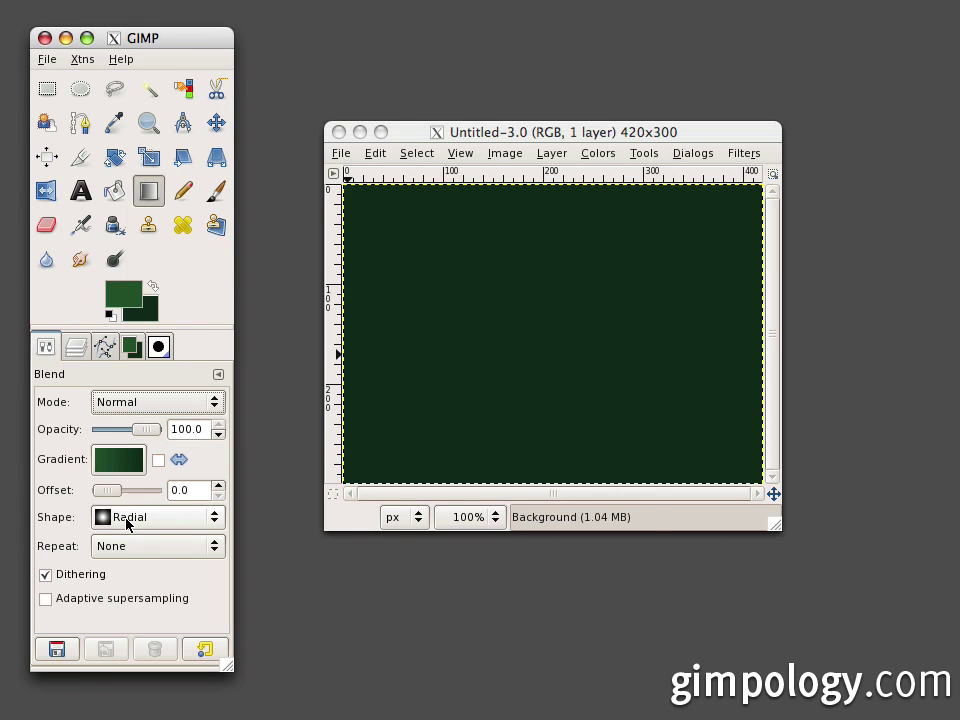
click(112, 462)
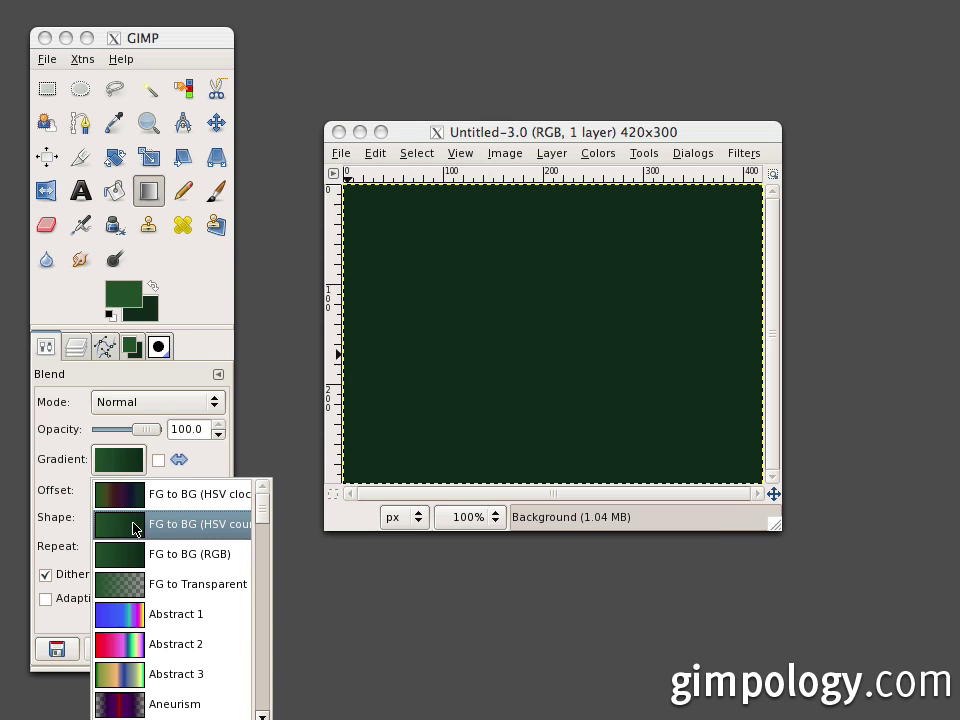
click(633, 168)
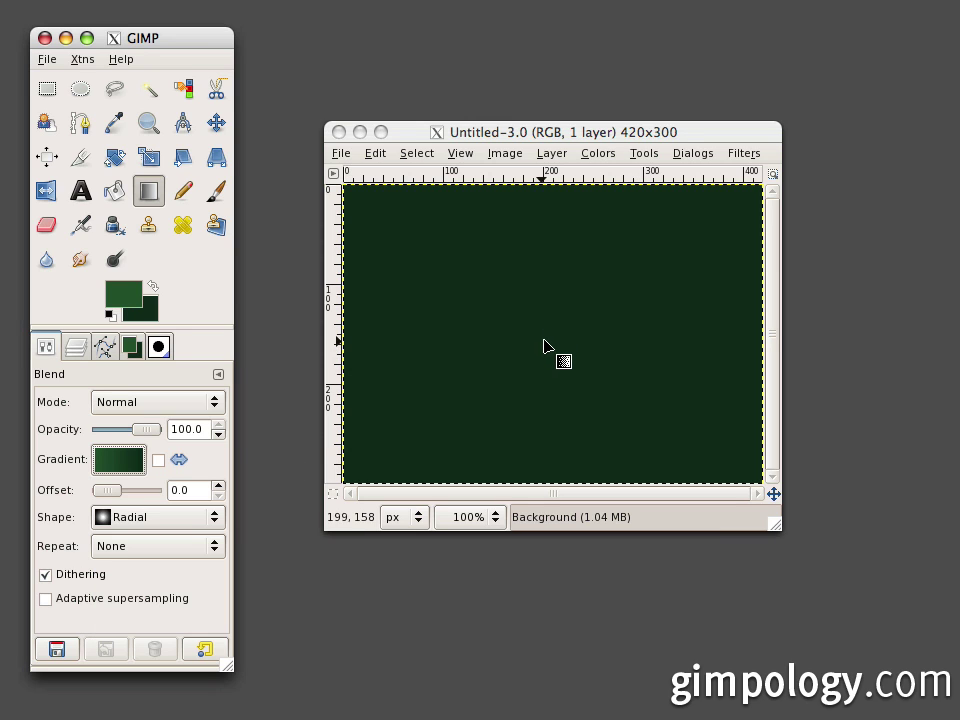
drag(542, 328, 762, 485)
click(86, 200)
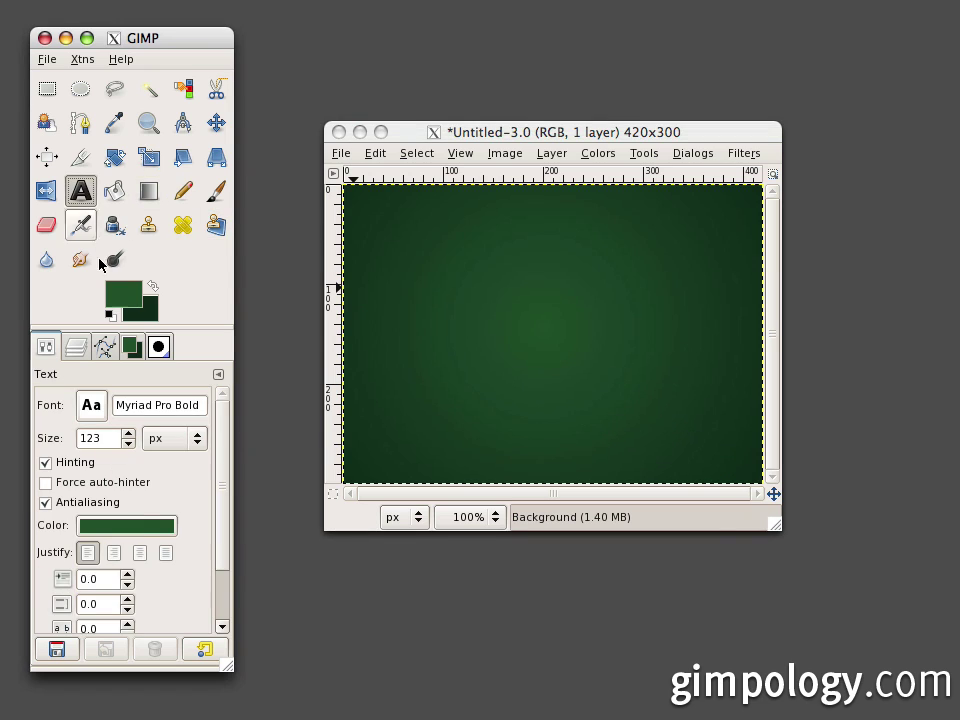
Type 'Gimp' in light green 72bd90 text and move it to the canvas centre.
click(141, 525)
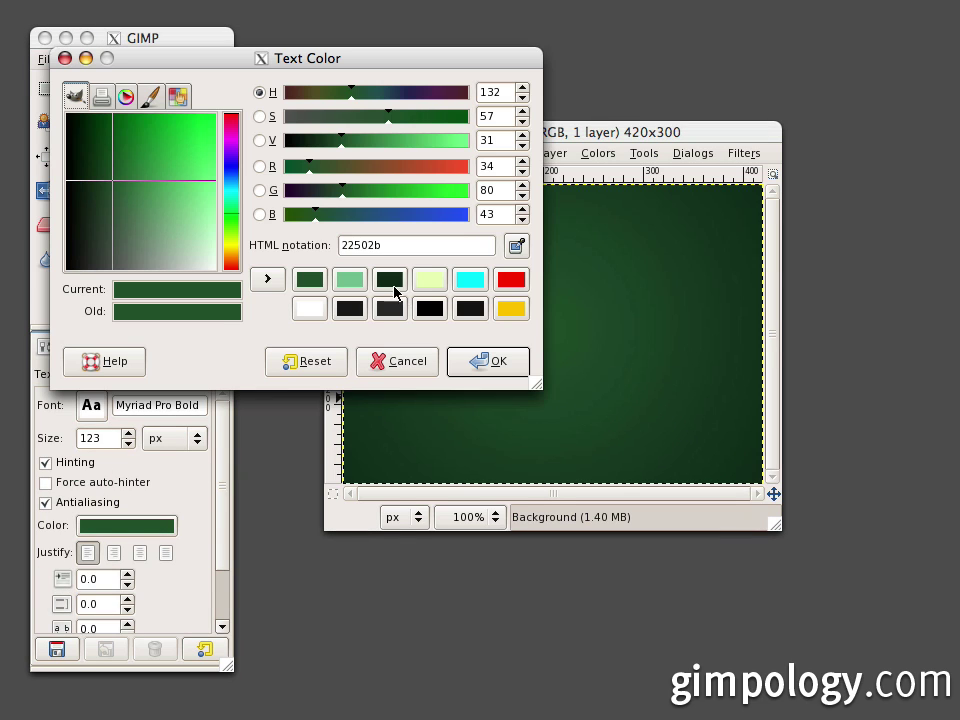
click(344, 280)
click(489, 362)
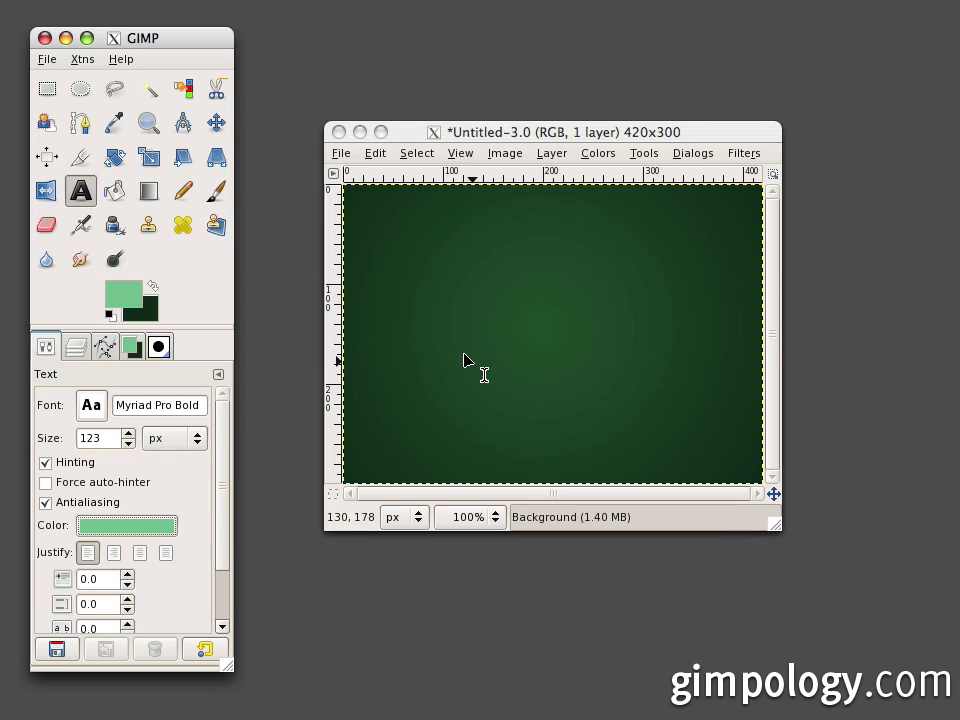
click(438, 336)
text(Gimp)
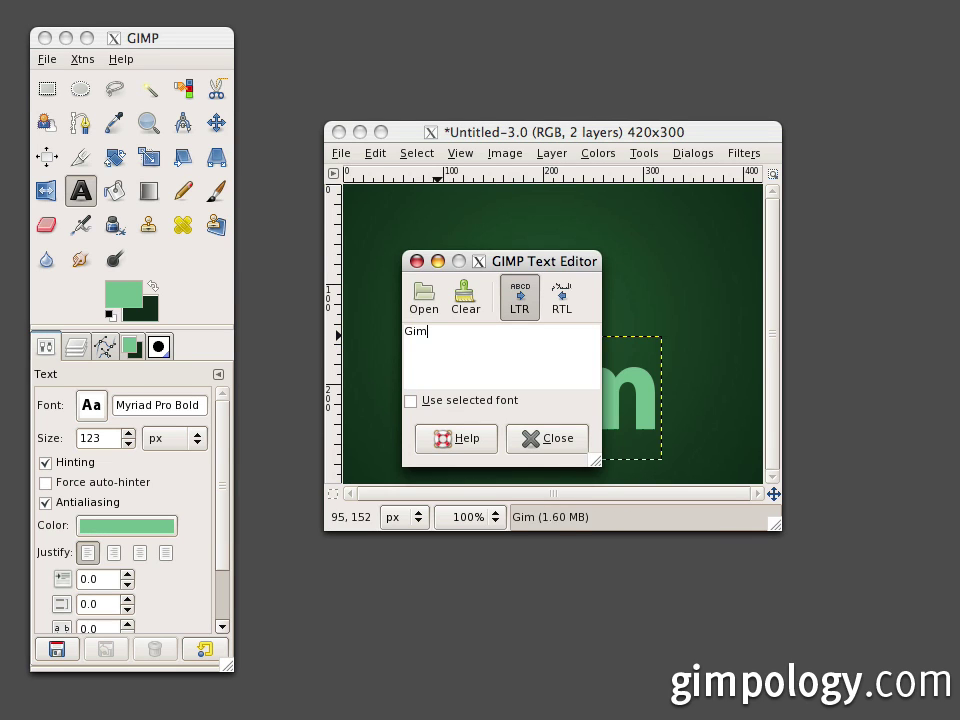
click(529, 439)
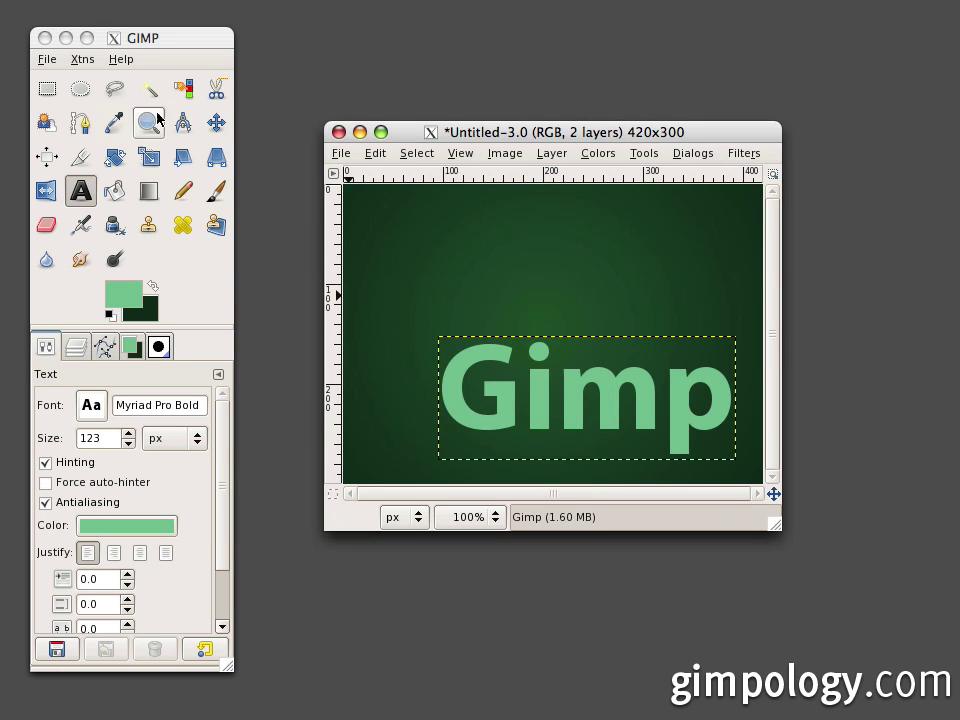
click(216, 122)
drag(537, 388, 504, 324)
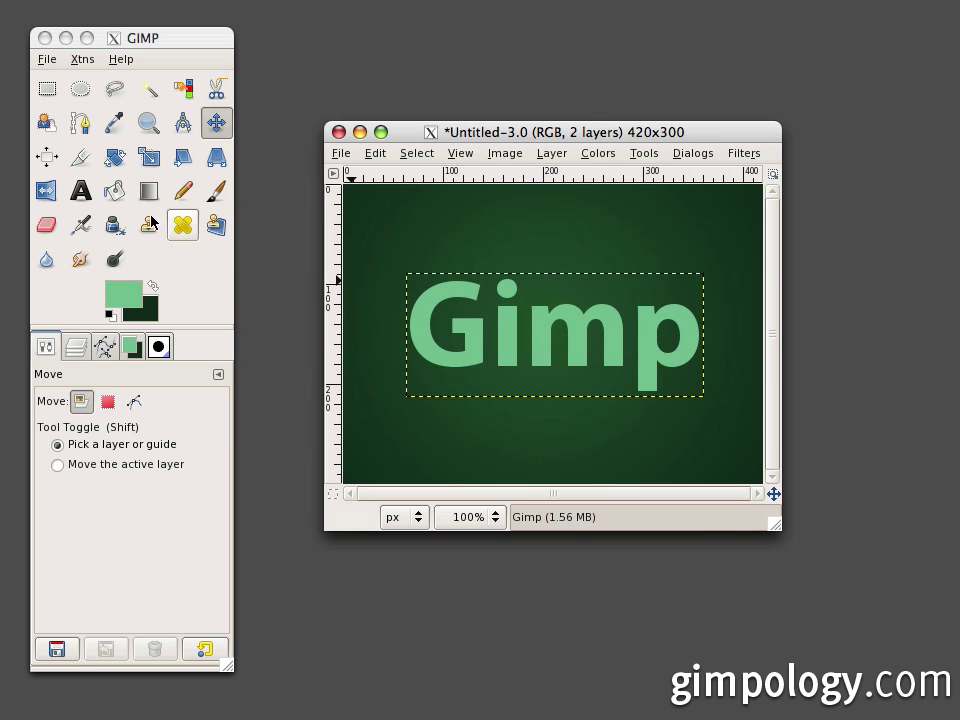
Create a path from the Gimp text using Path from Text.
click(81, 190)
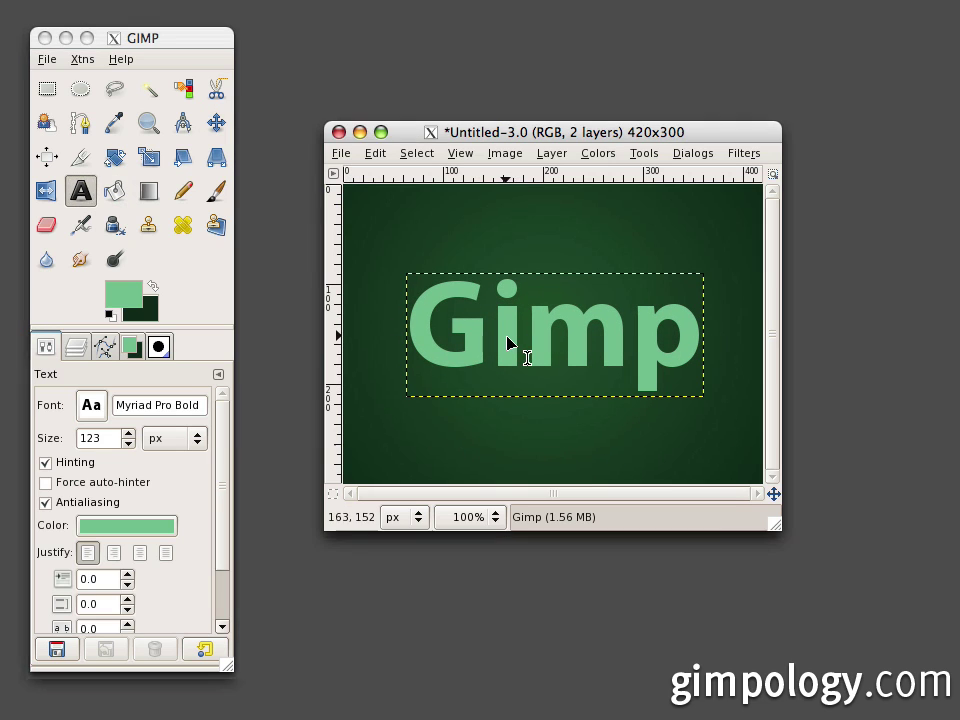
scroll(219, 483, down, 2)
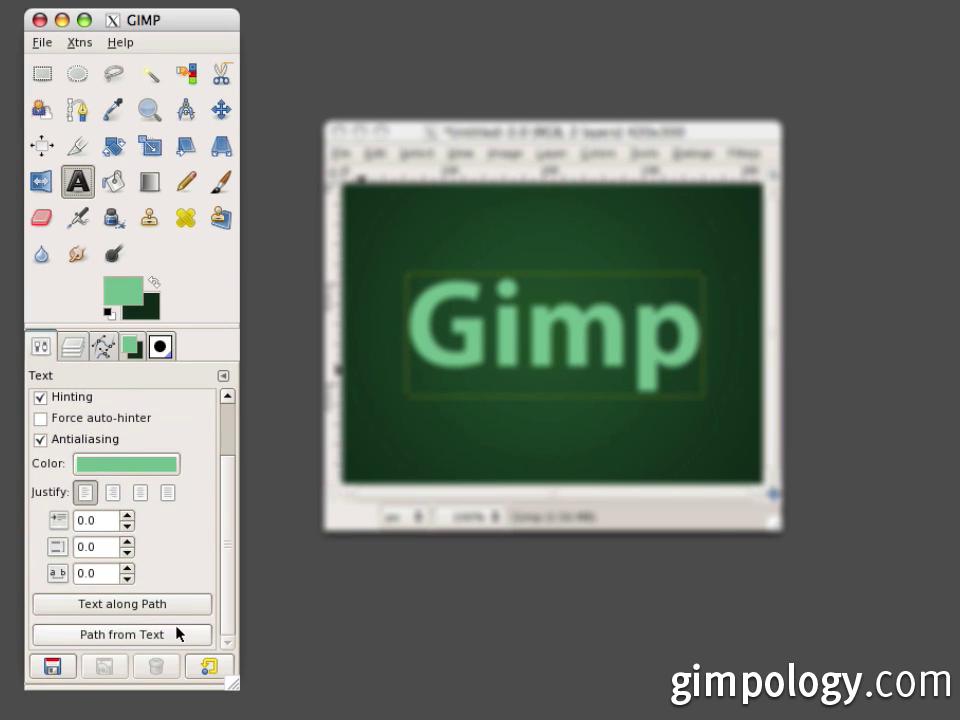
click(177, 634)
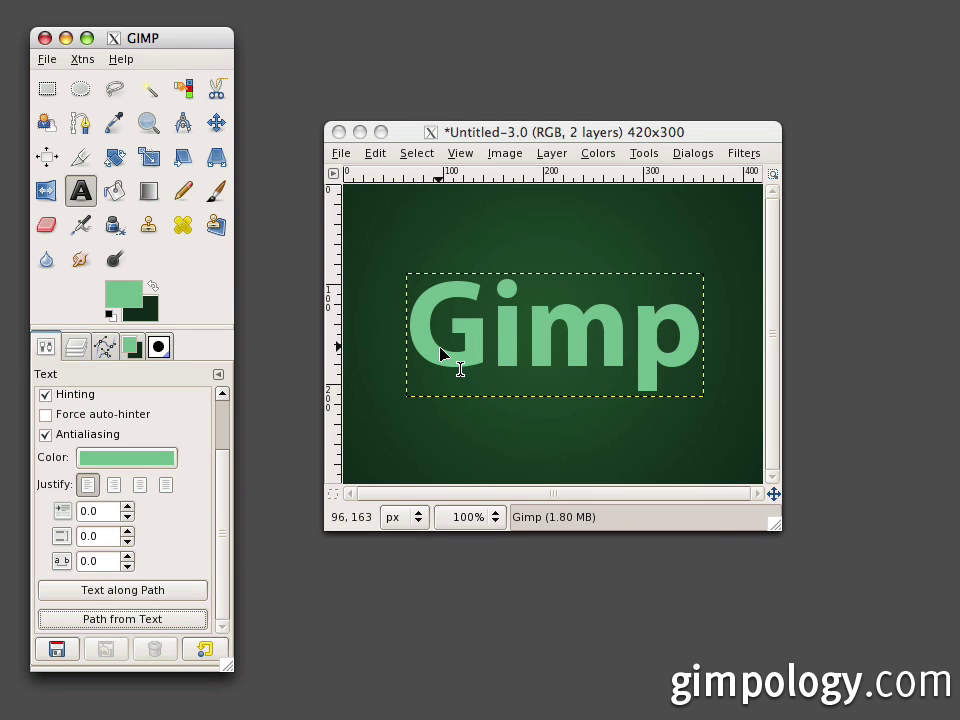
Set the Gimp text layer's opacity to 60.
click(76, 352)
click(197, 426)
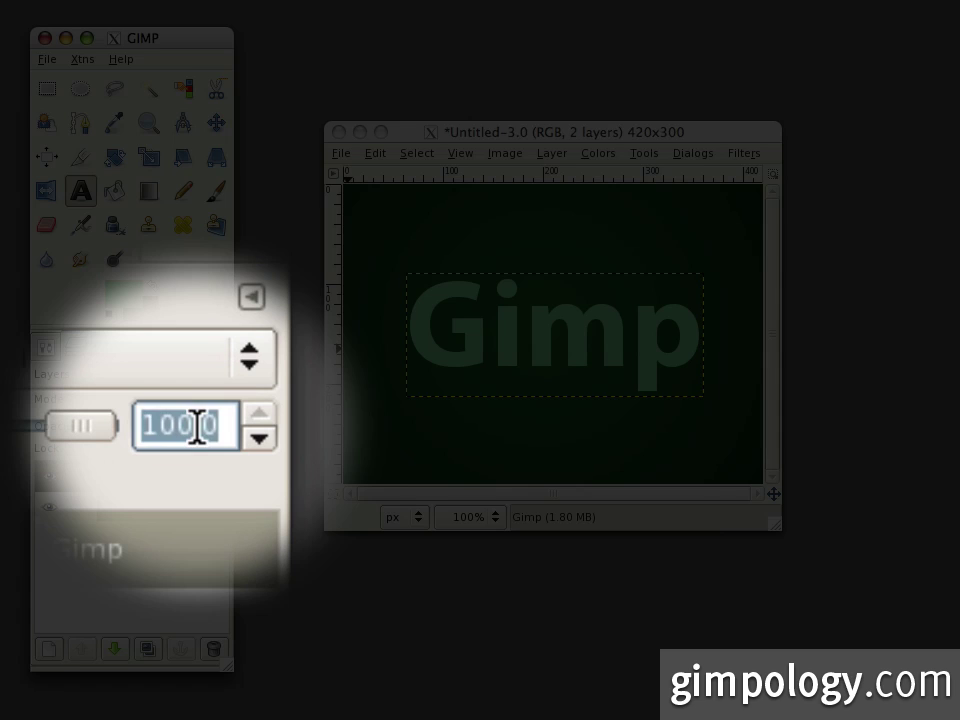
text(60)
key(Return)
click(744, 153)
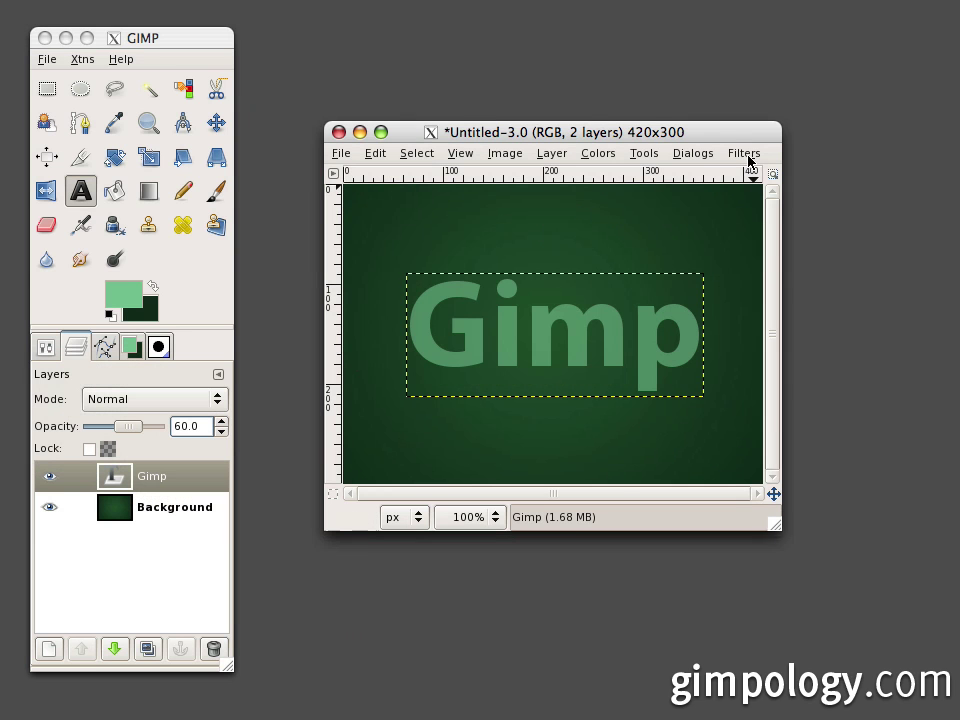
Apply a Drop Shadow with offsets 2, blur radius 20 and opacity 80 to the text.
click(744, 153)
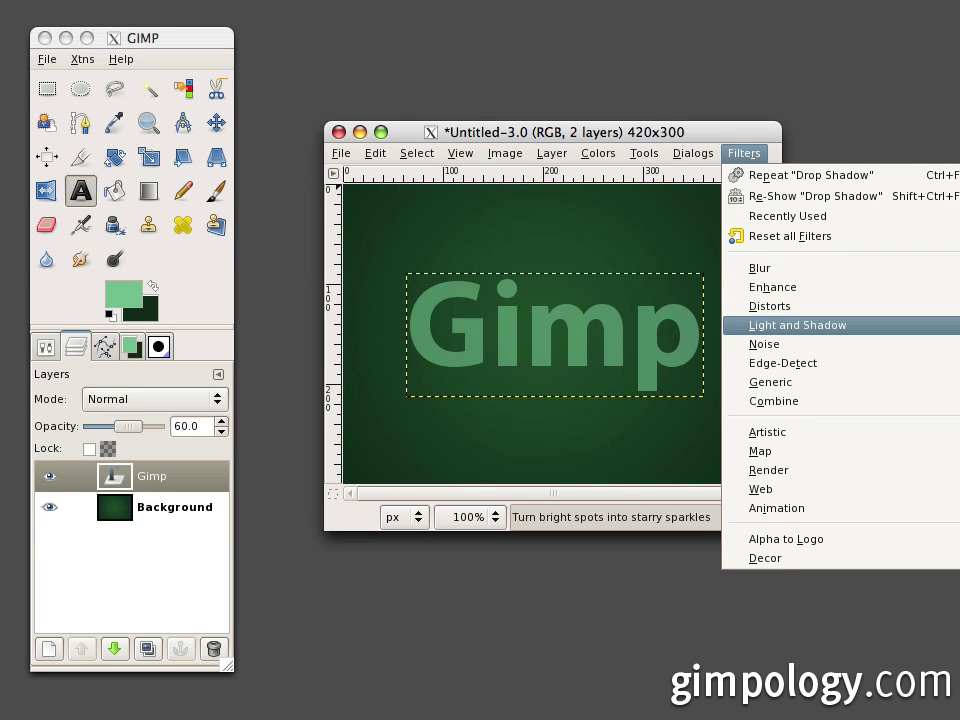
click(952, 440)
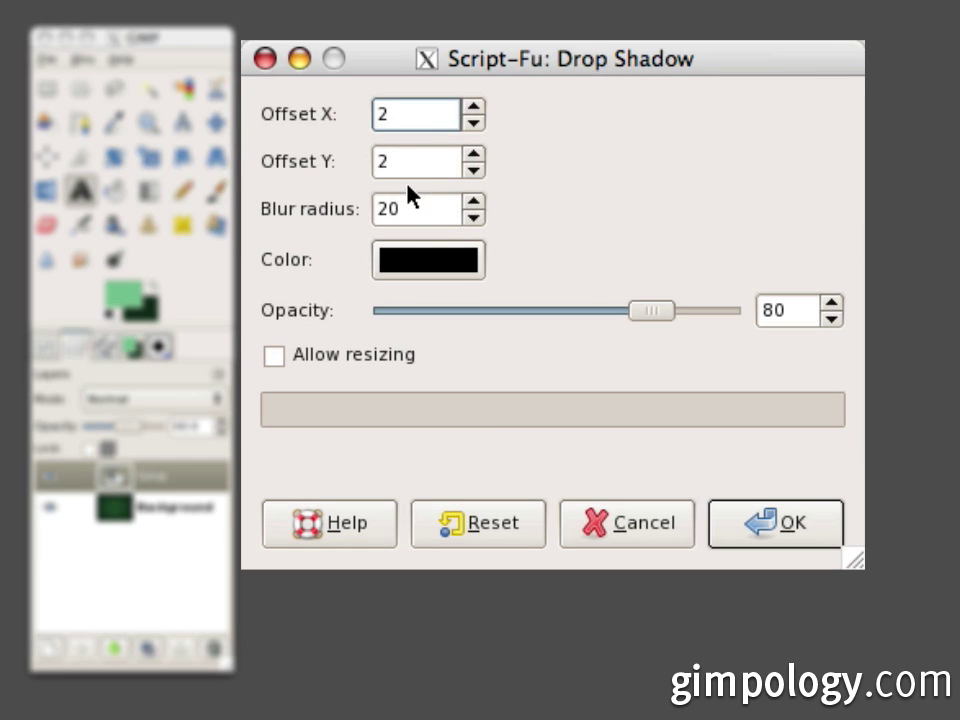
click(464, 246)
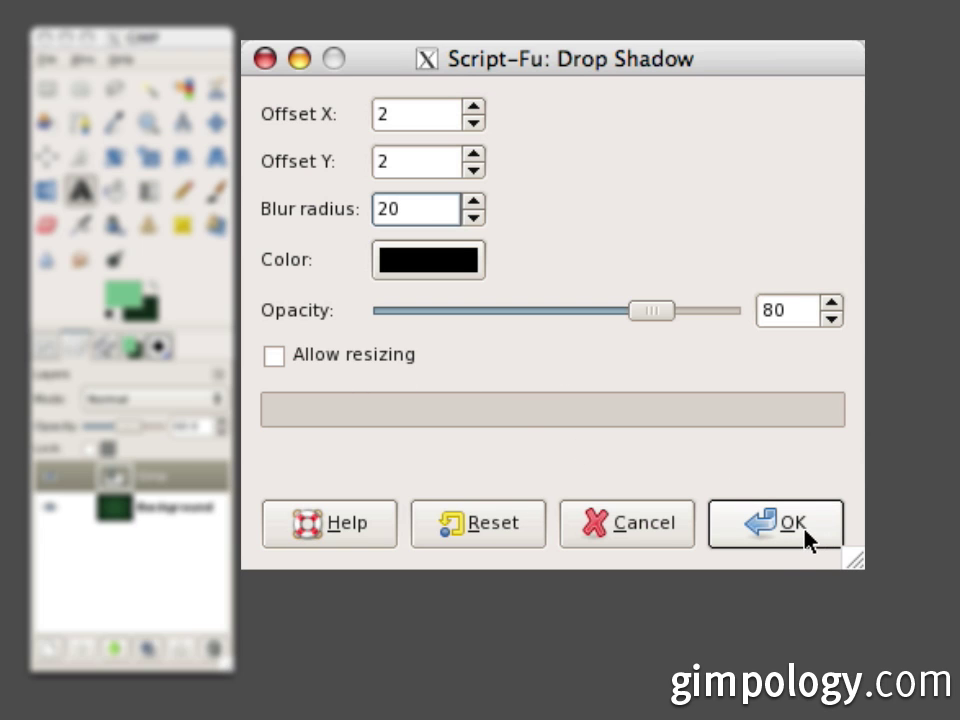
click(806, 533)
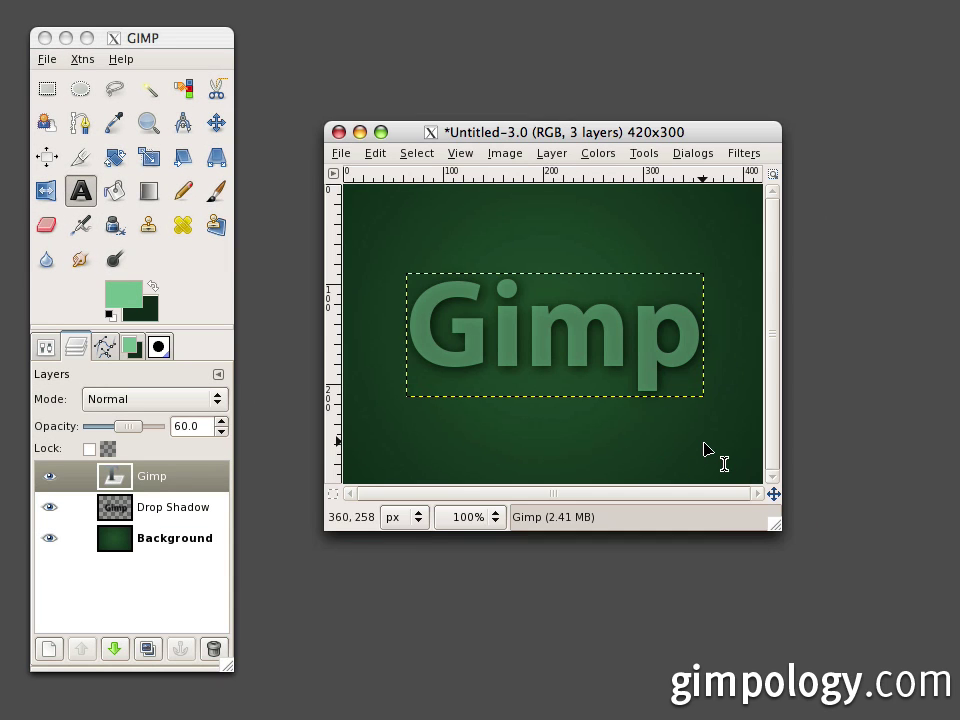
Add an empty New Layer and set the foreground colour to e8ffb1.
click(46, 650)
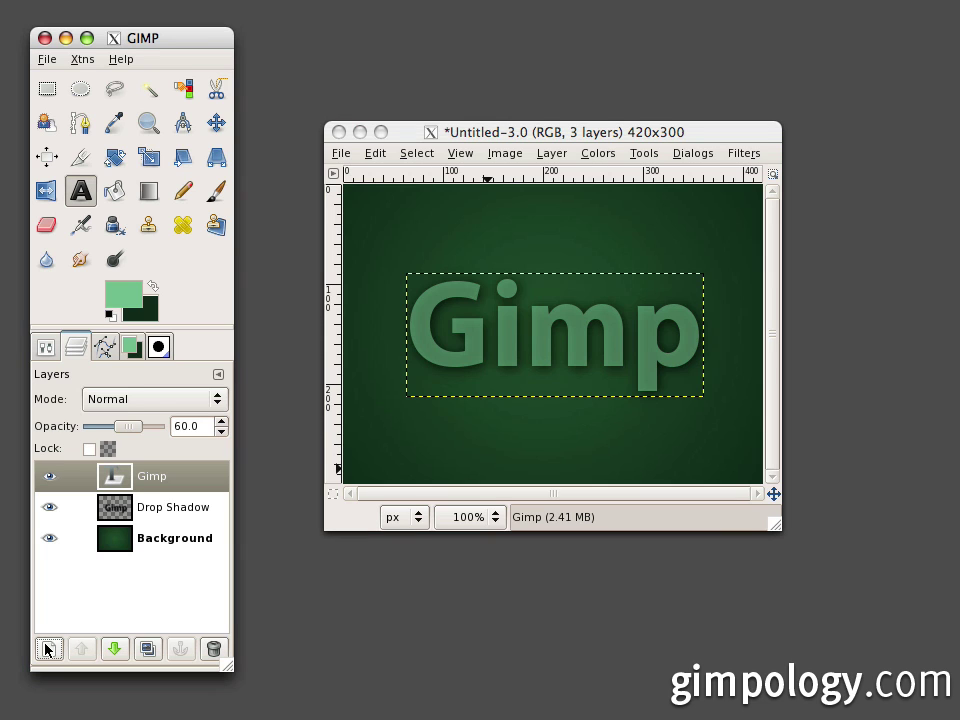
key(Return)
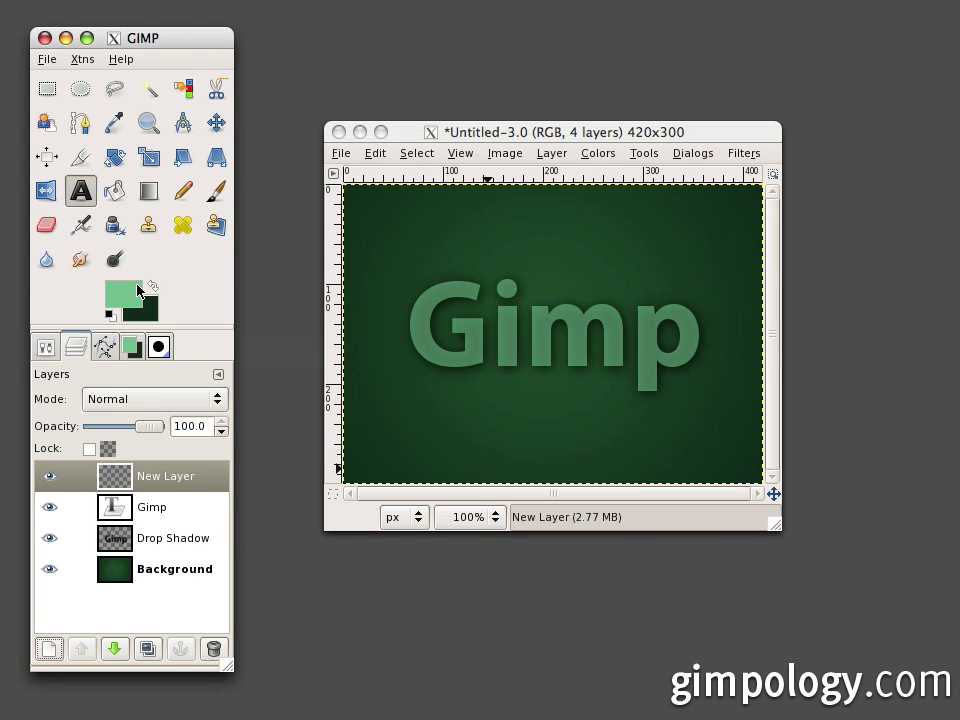
click(126, 300)
click(519, 423)
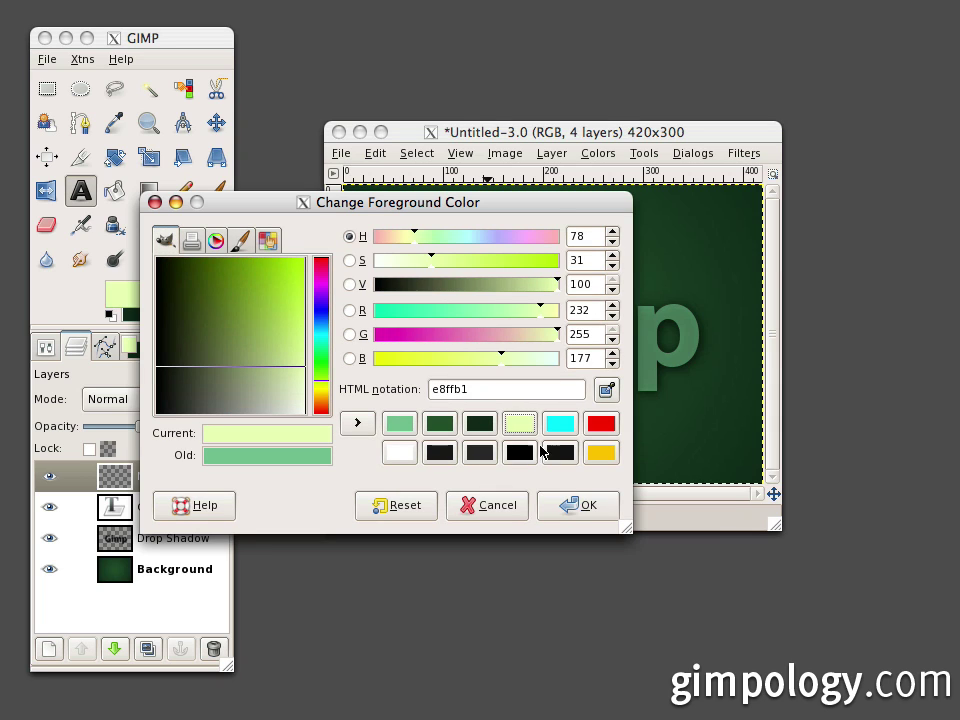
click(590, 507)
Select the Gimp lettering from its path and feather the selection.
click(418, 155)
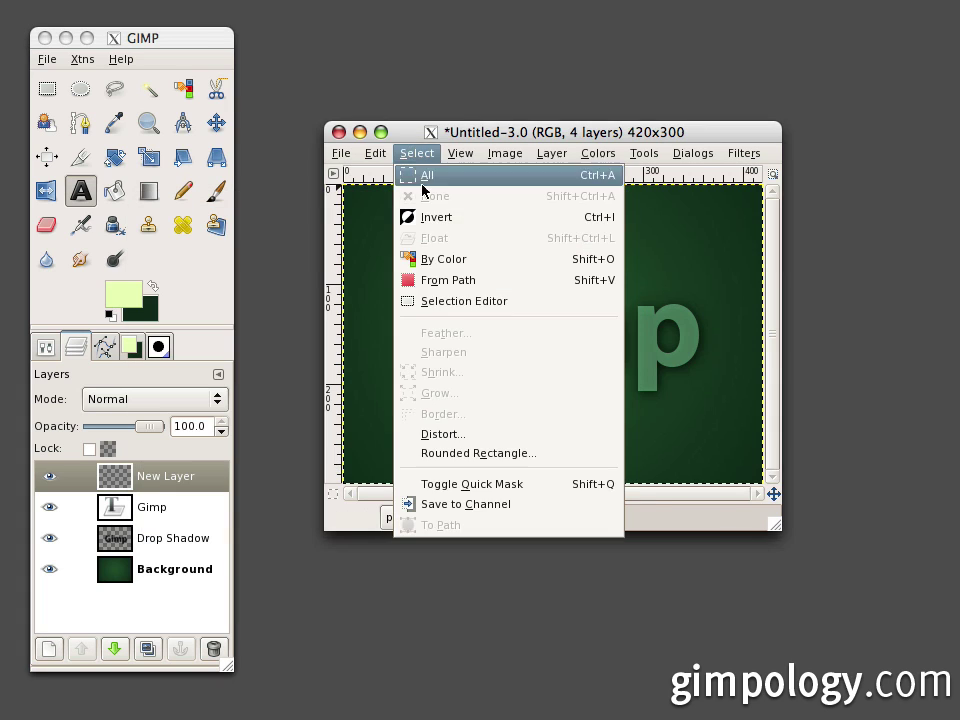
click(462, 289)
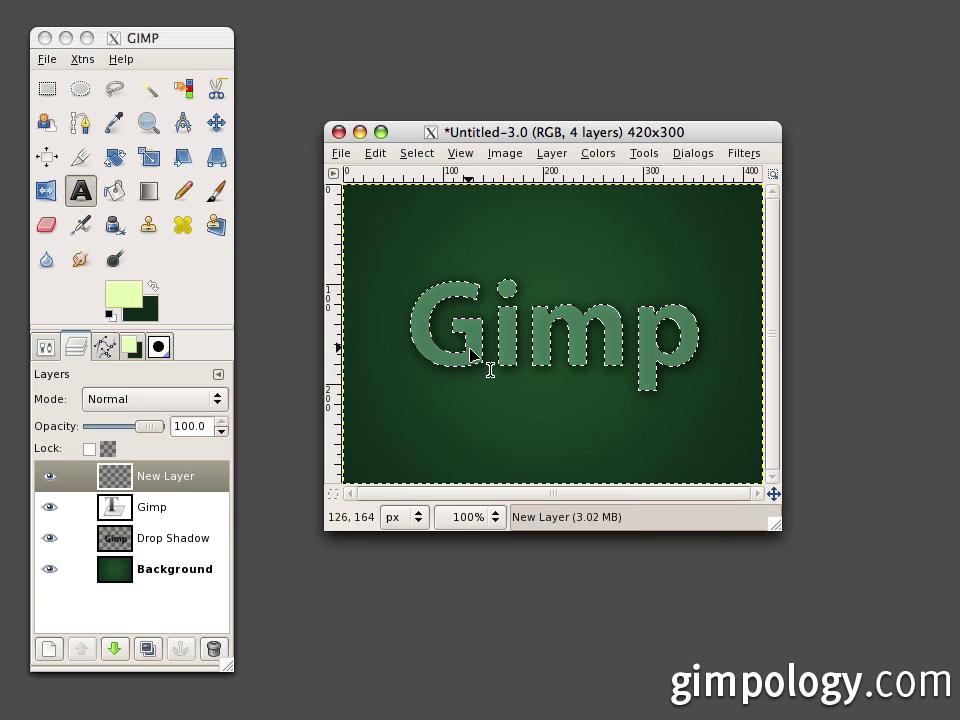
click(428, 154)
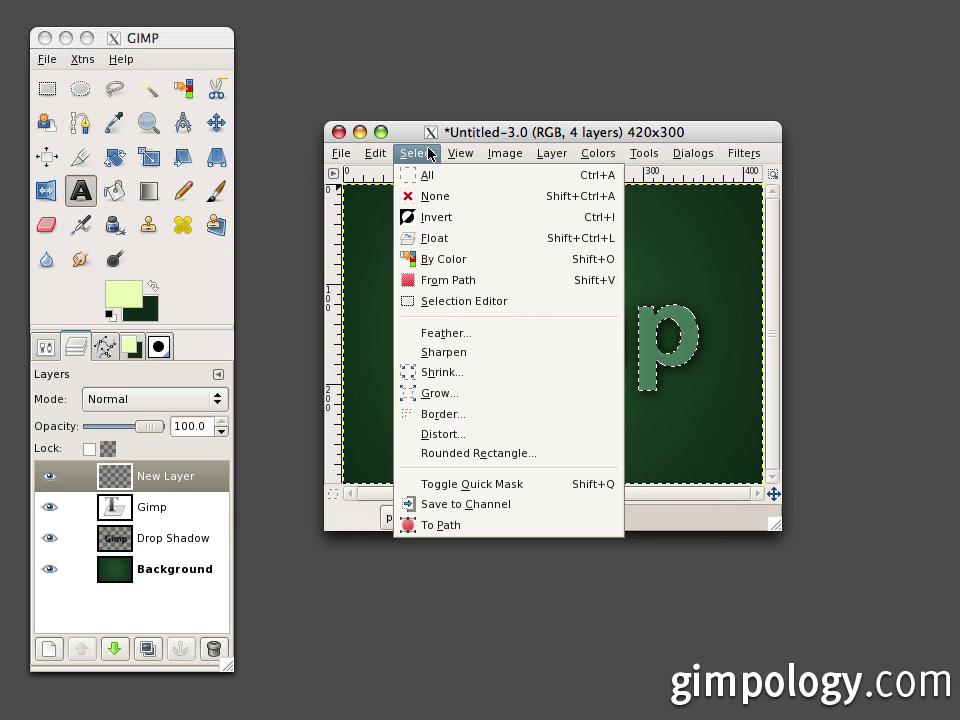
click(446, 333)
click(651, 402)
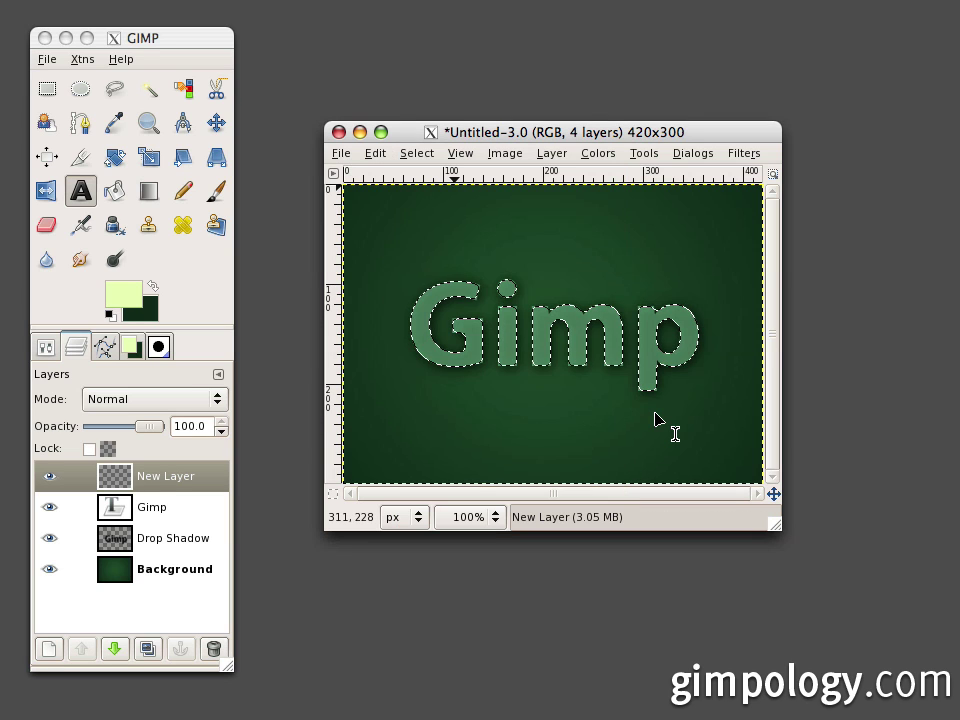
Fill the letter selection with pale yellow-green and shrink the selection.
click(115, 190)
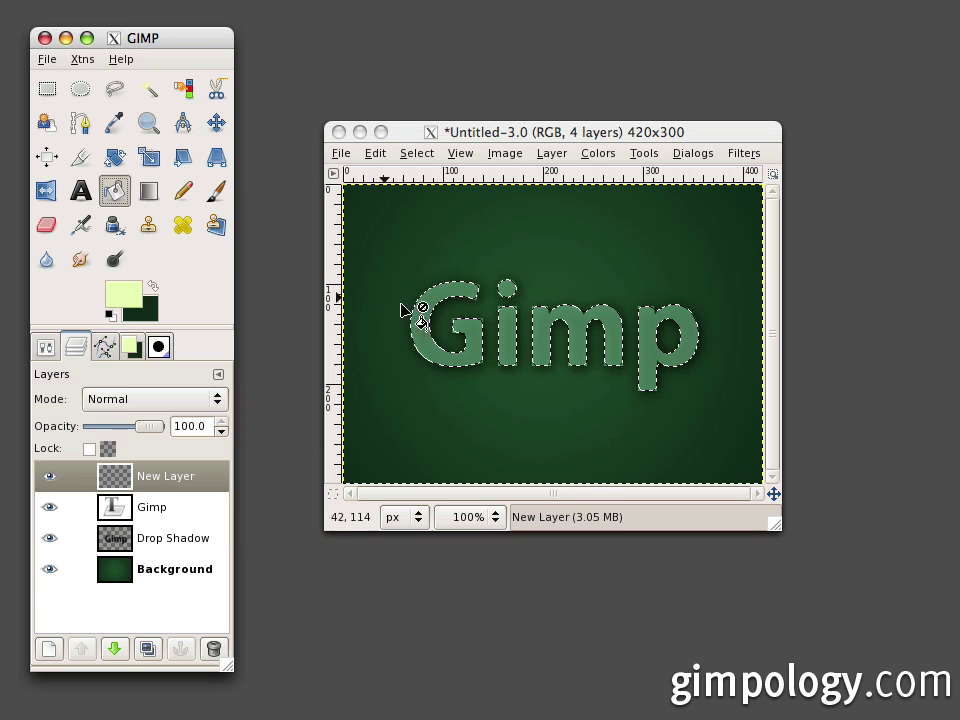
click(484, 344)
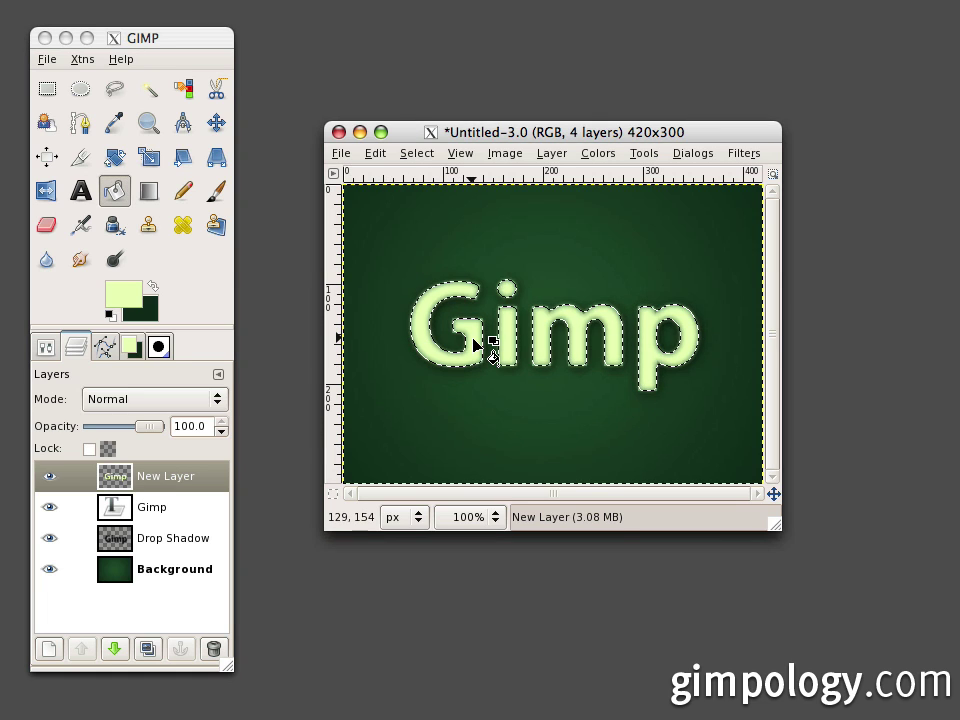
click(415, 153)
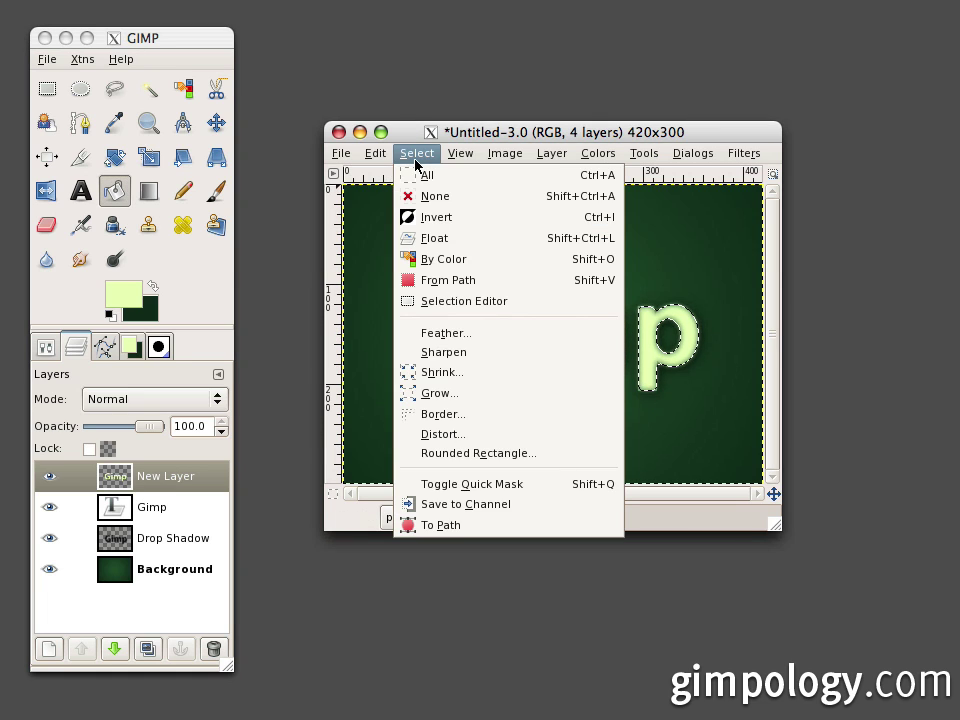
click(459, 369)
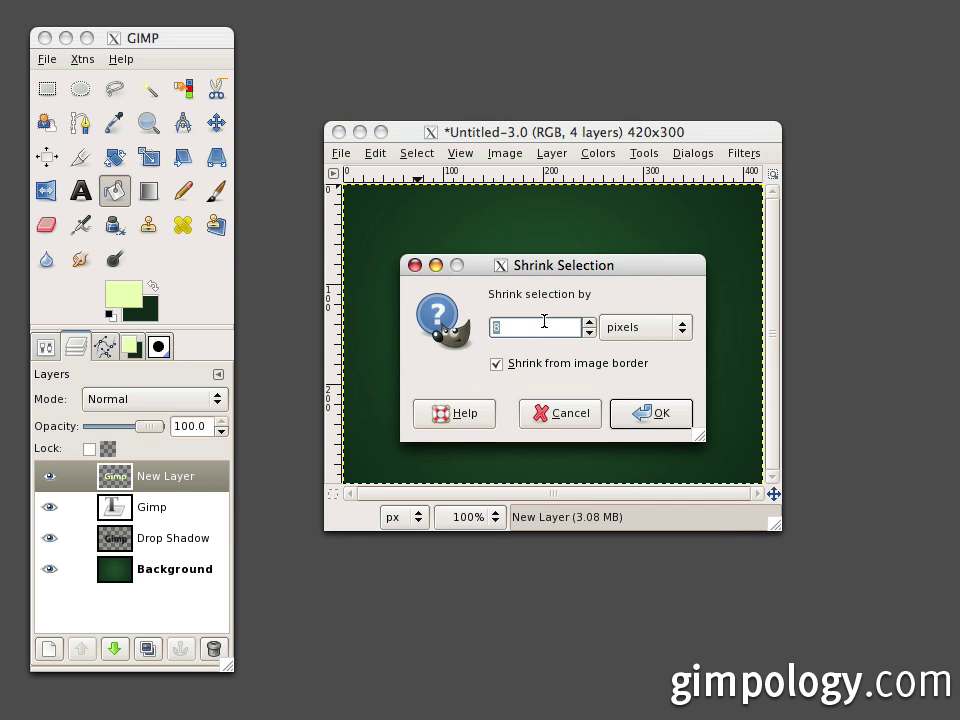
click(643, 424)
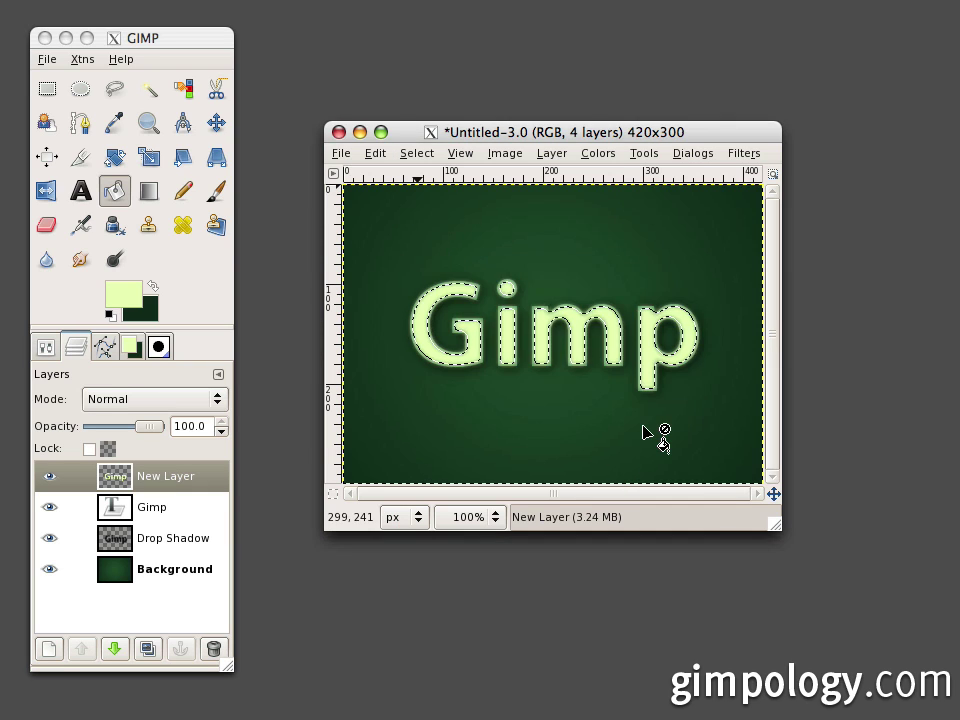
Clear the pixels inside the shrunken selection and select none, leaving a thin rim.
click(375, 153)
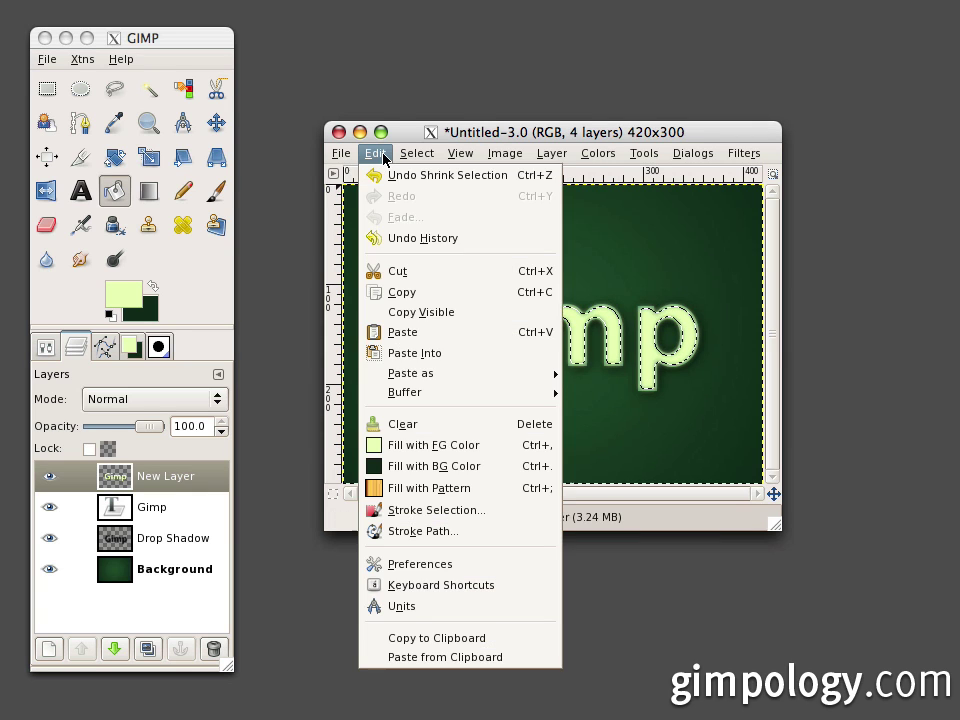
click(466, 418)
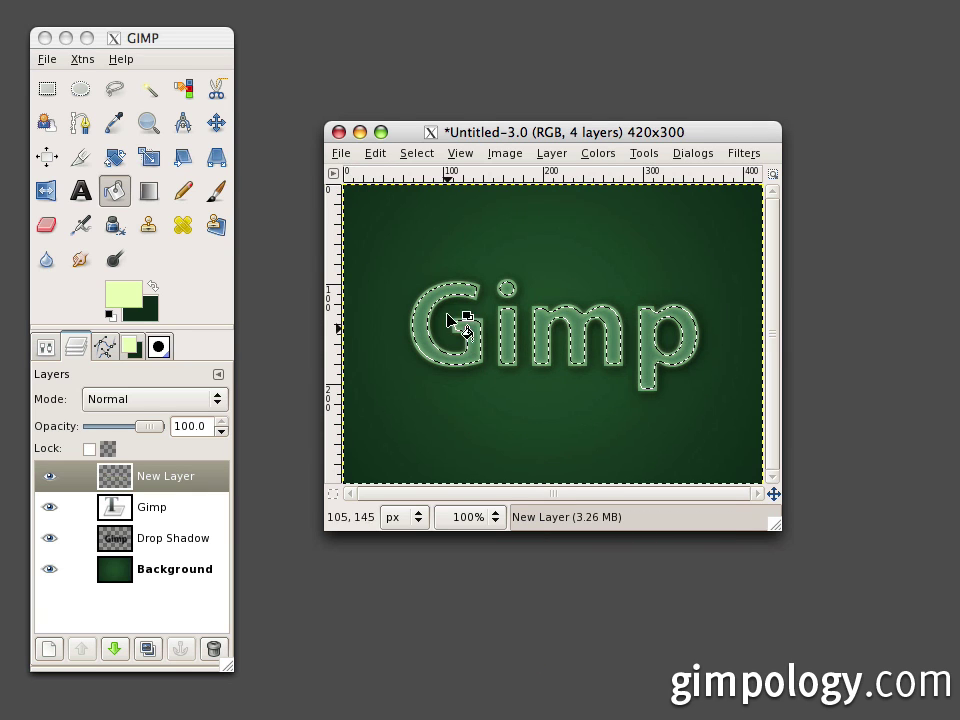
click(408, 155)
click(405, 195)
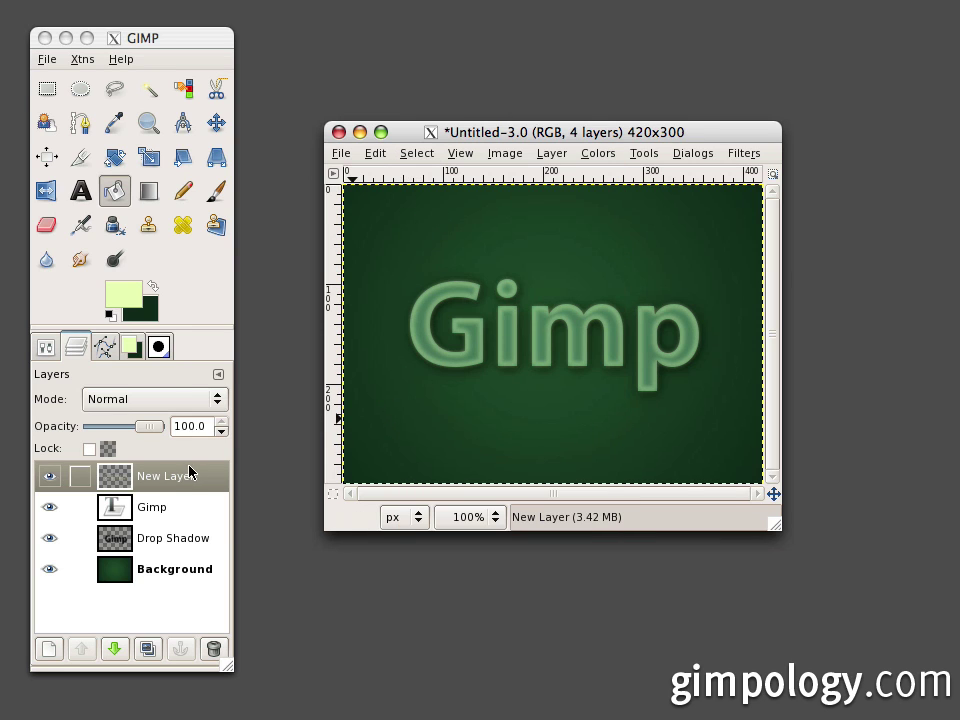
Set New Layer's blend mode to Screen and its opacity to 50.
click(140, 398)
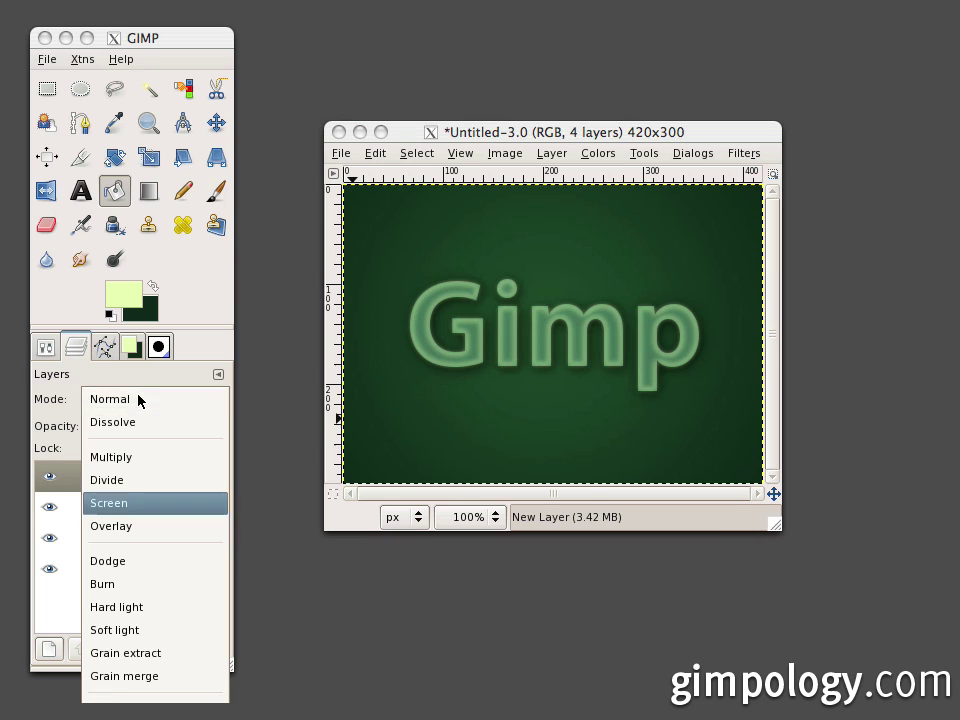
click(145, 505)
click(189, 427)
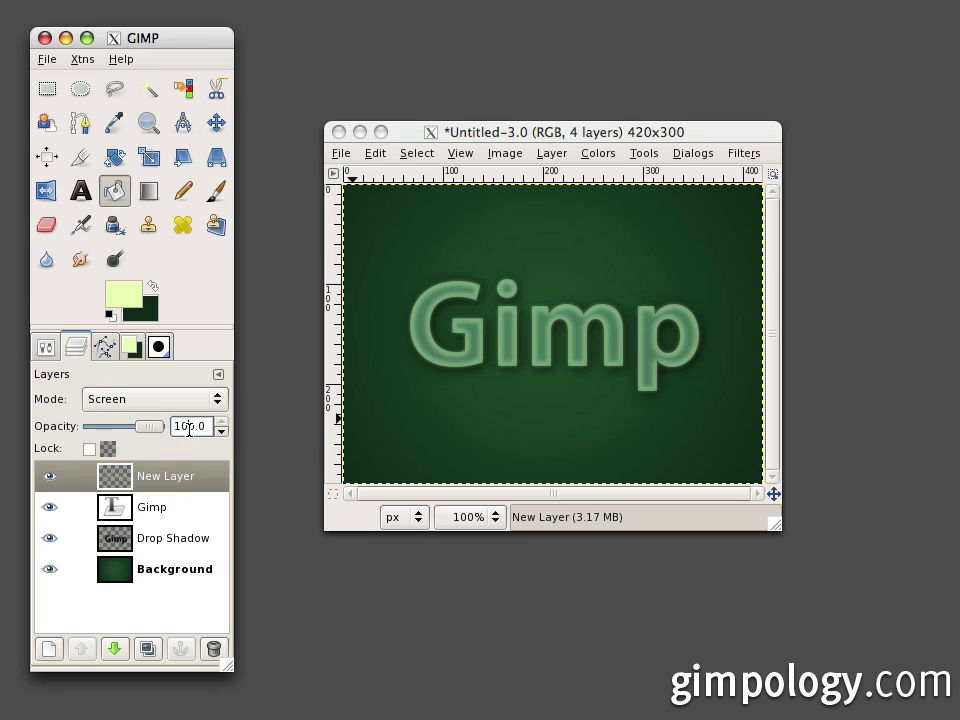
text(50)
key(Return)
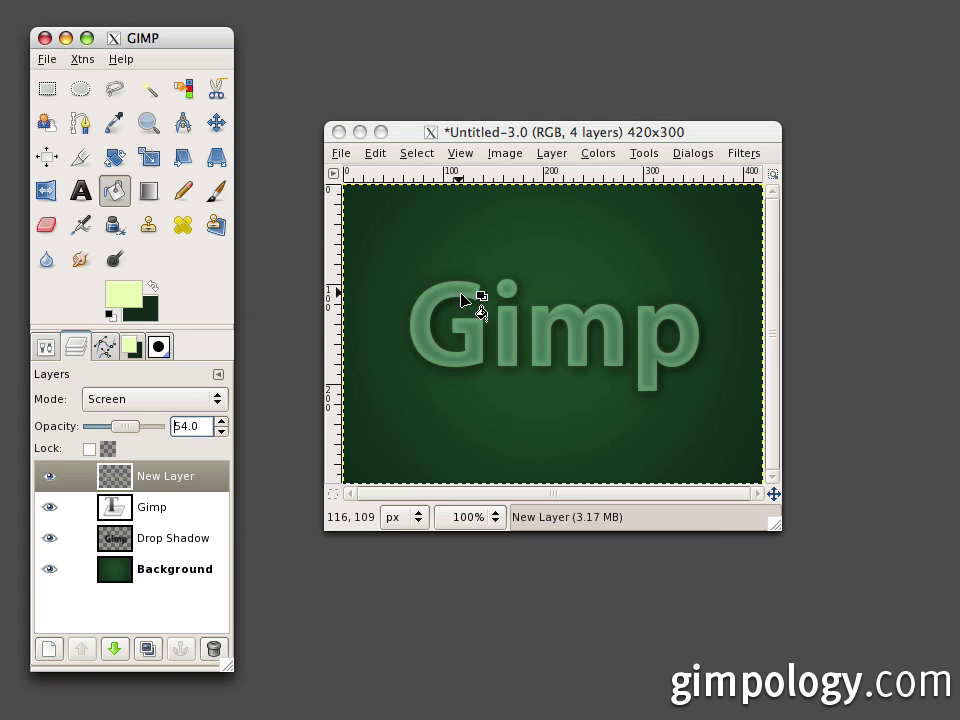
Add transparent New Layer#1 and set the foreground colour to black.
click(57, 645)
click(258, 353)
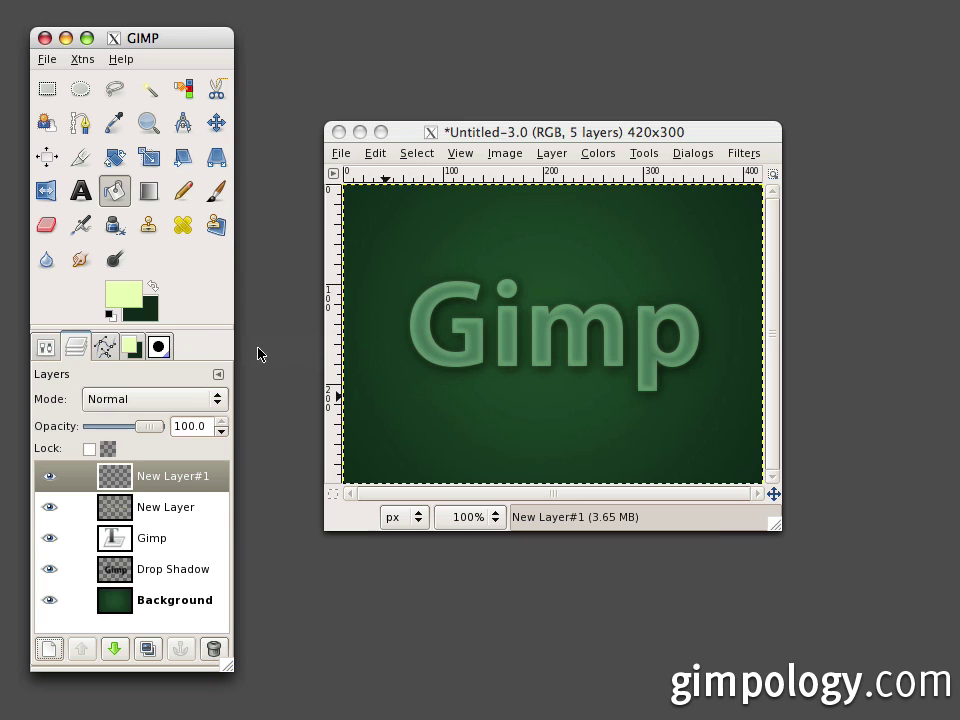
click(138, 299)
drag(193, 304, 2, 518)
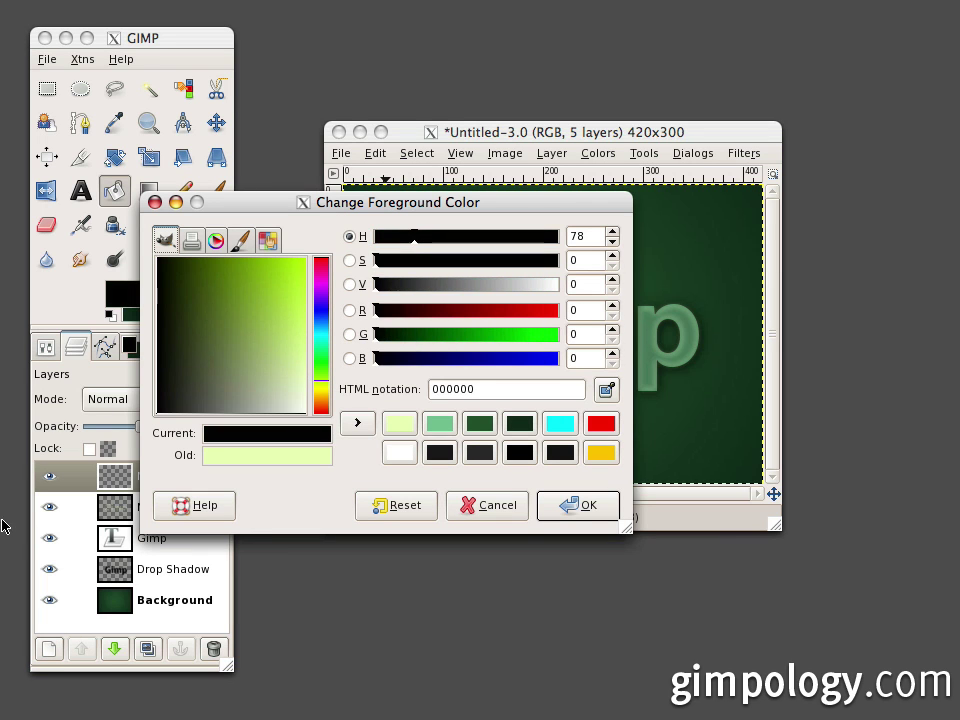
click(605, 513)
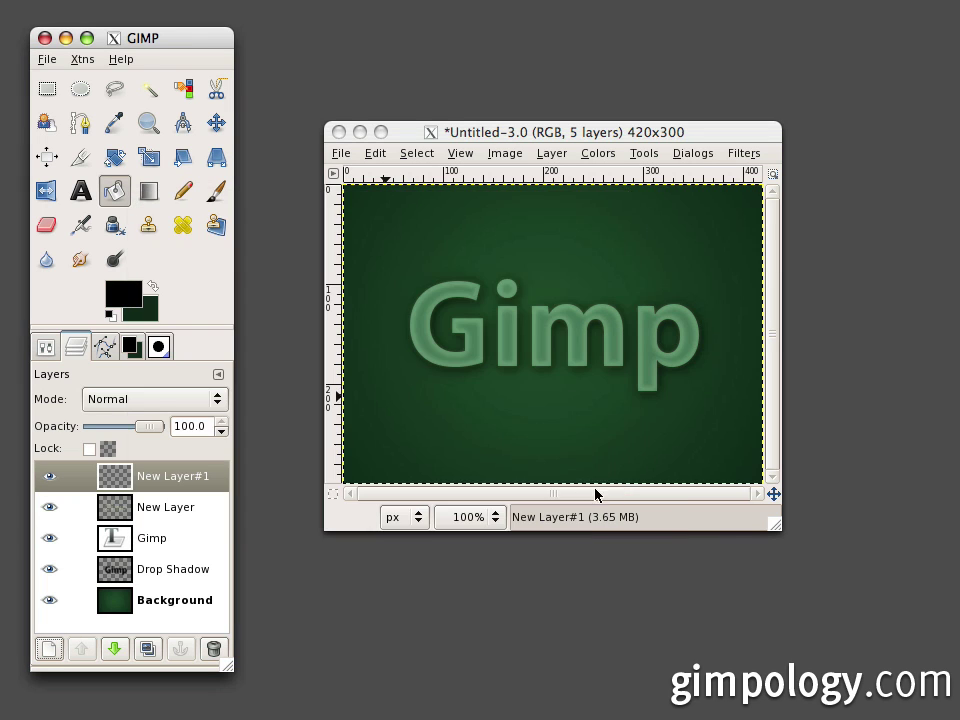
Select the Gimp text from its path and shrink the selection.
click(418, 153)
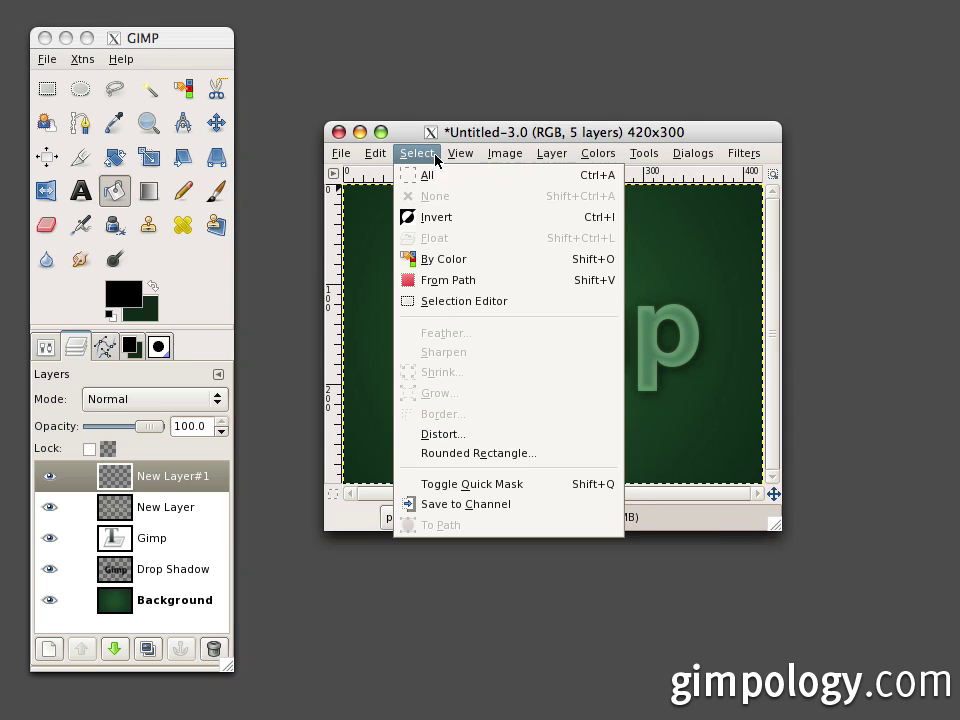
click(470, 283)
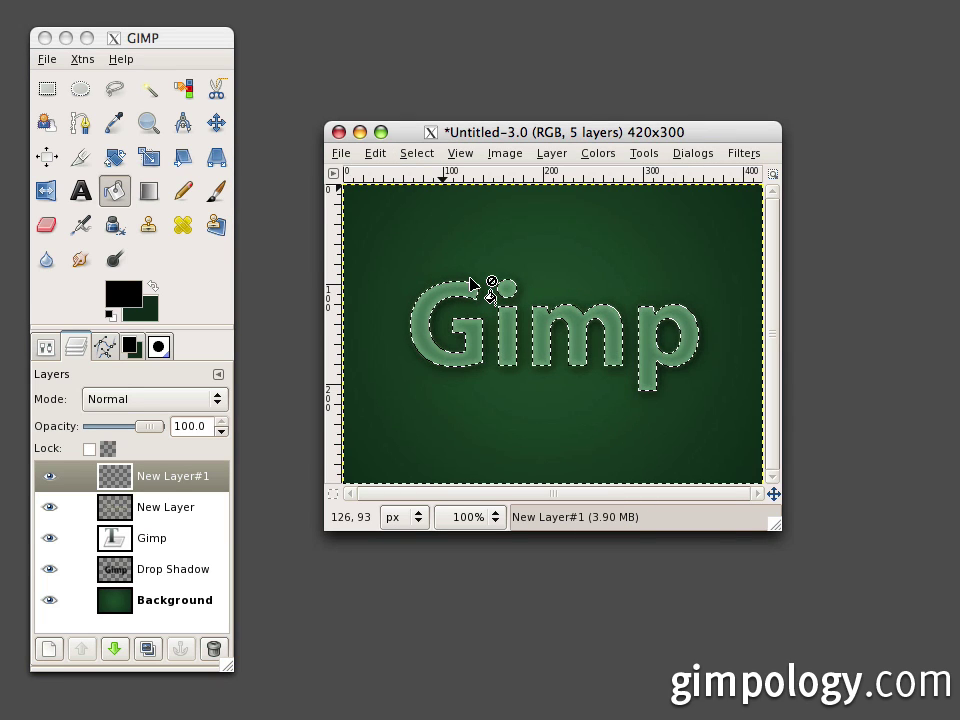
click(428, 153)
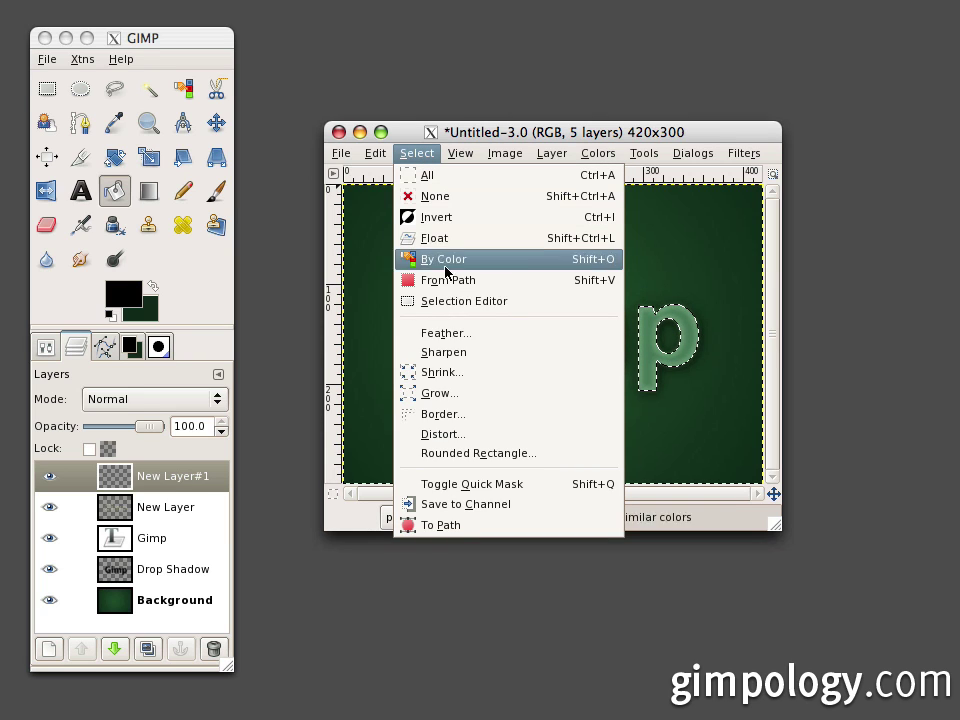
click(464, 372)
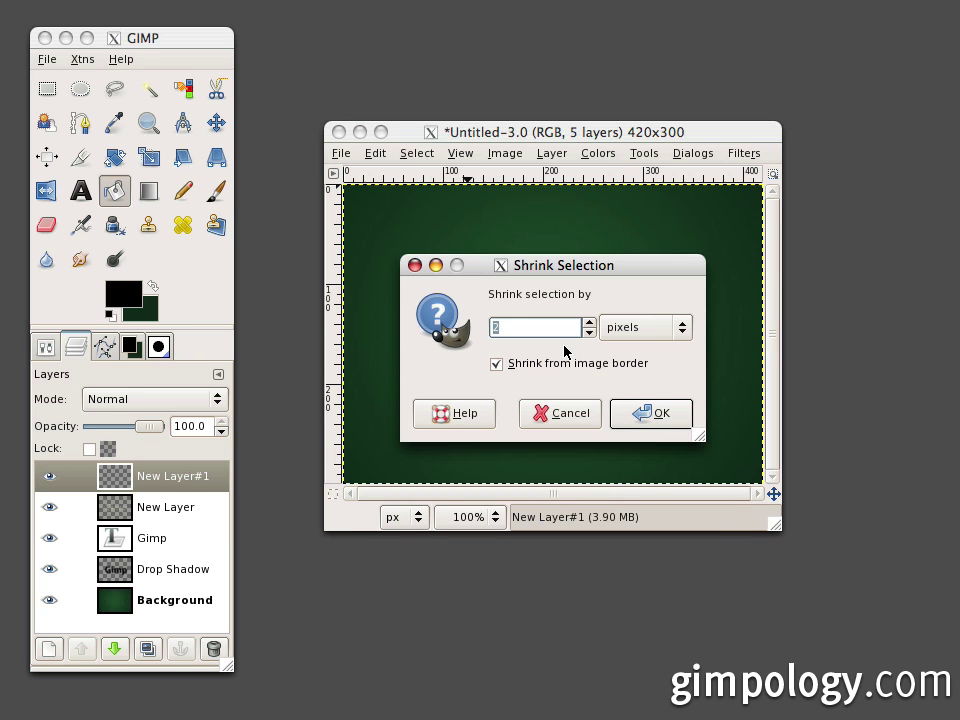
key(Return)
click(418, 153)
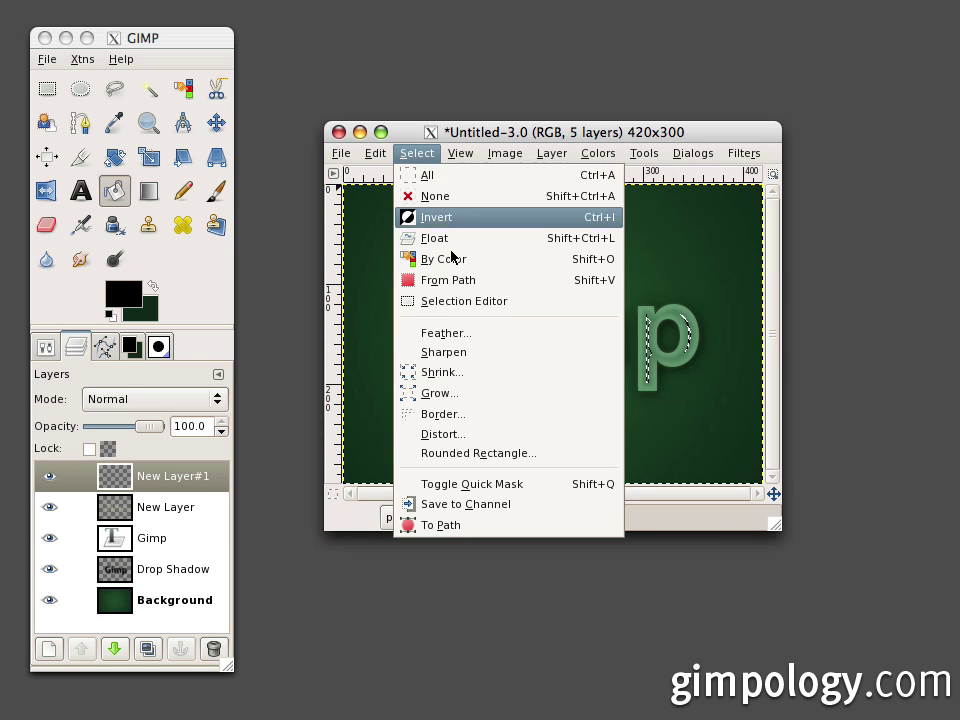
click(446, 333)
Feather the selection, fill it with black, deselect, and set New Layer#1 to Overlay mode.
key(Return)
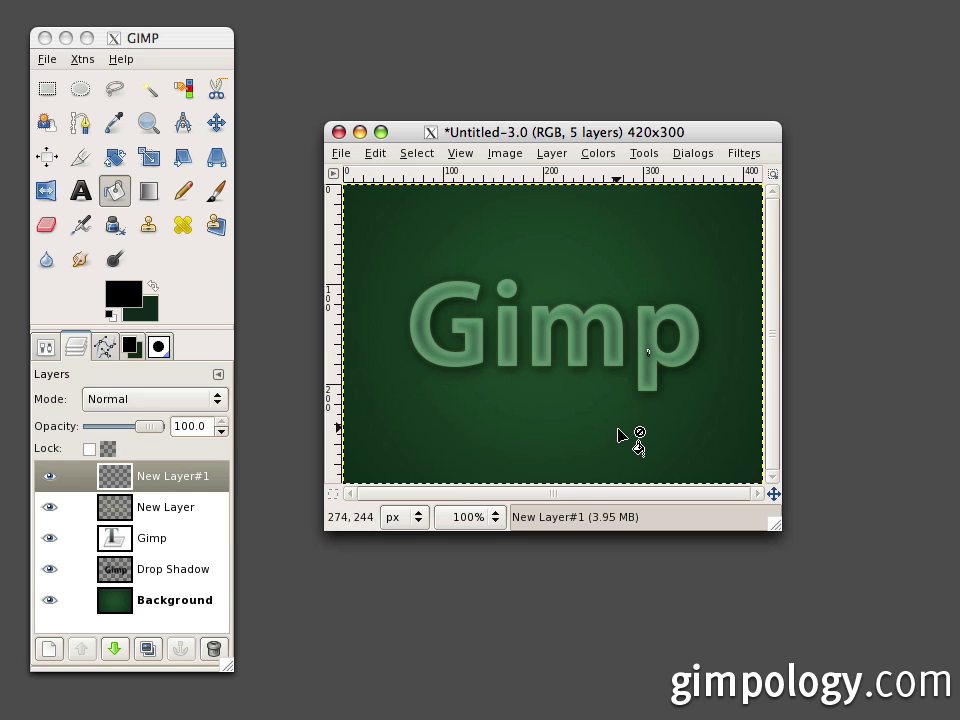
key(m)
click(418, 155)
click(425, 198)
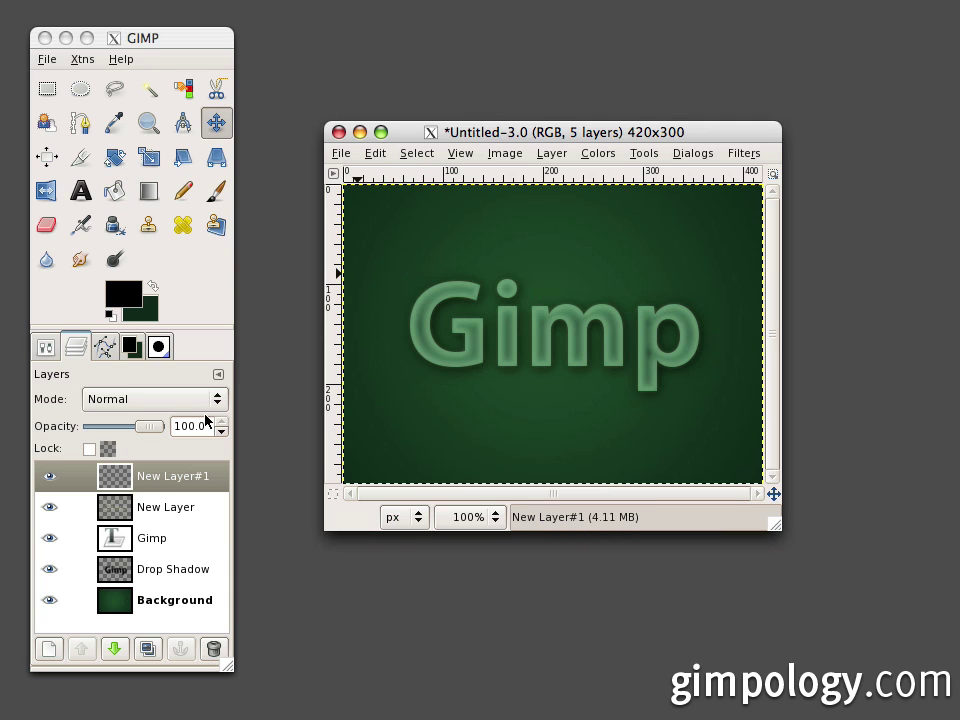
click(182, 401)
click(170, 527)
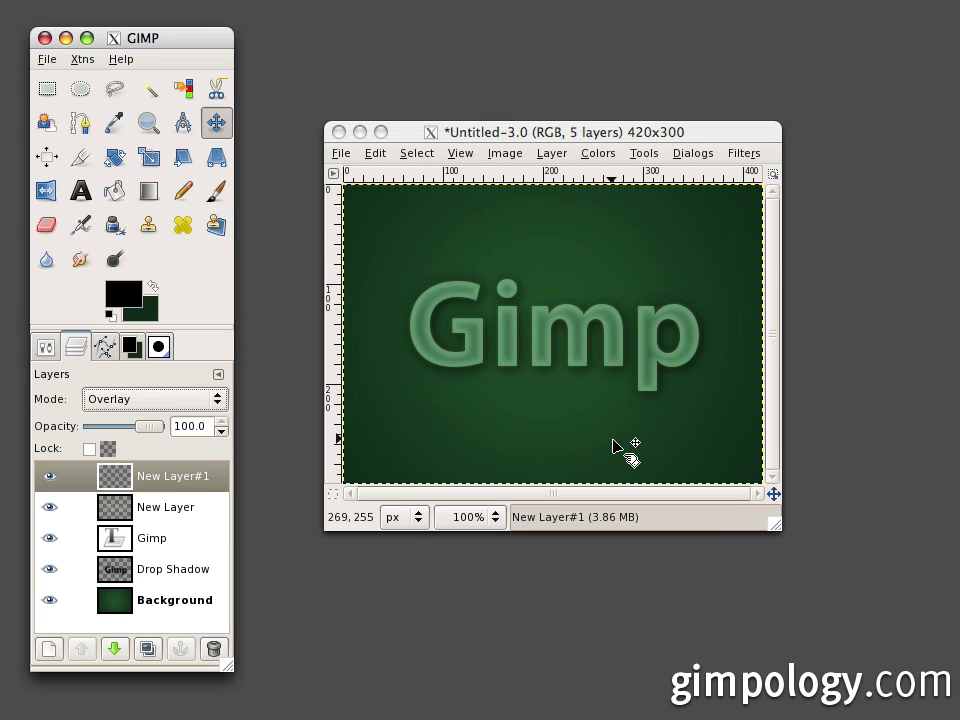
Add New Layer#2 and select the Gimp letters from their text path.
click(48, 648)
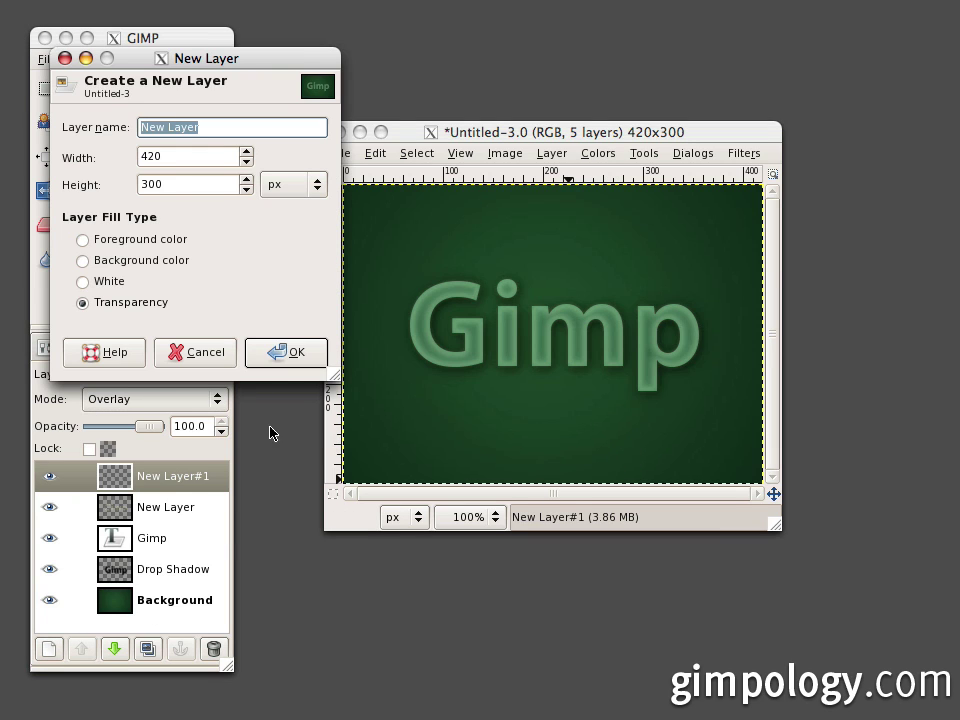
click(291, 350)
click(417, 155)
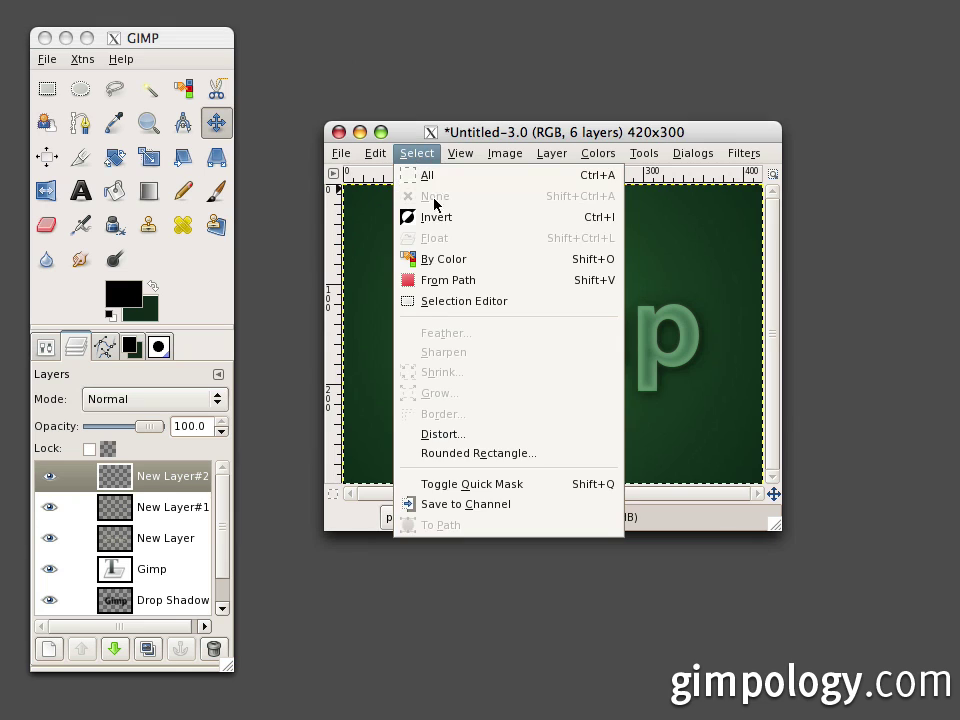
click(440, 280)
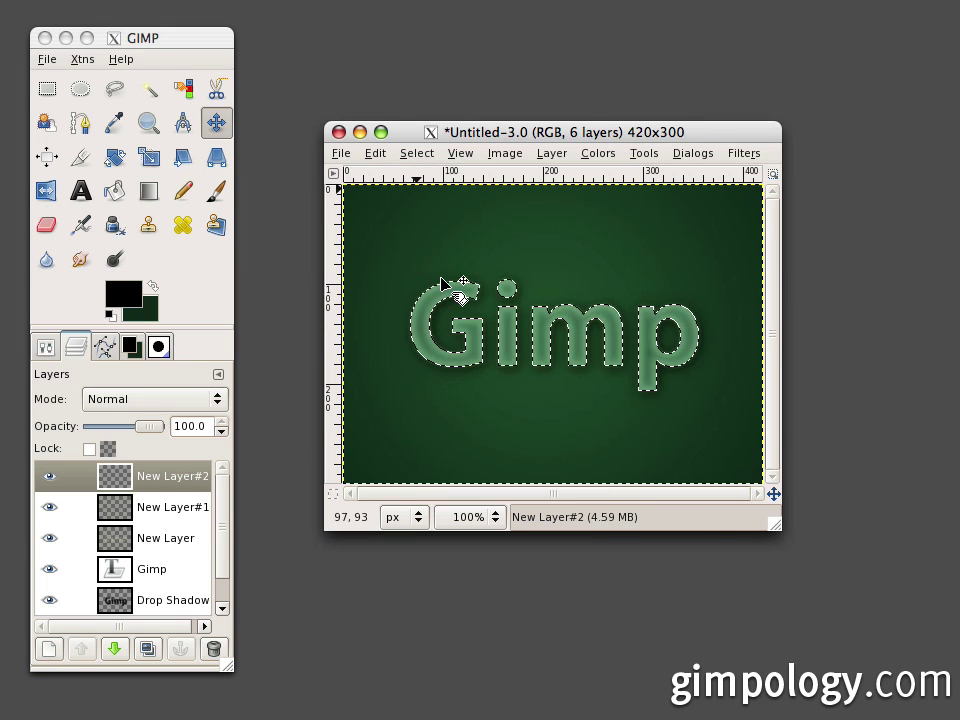
Intersect the selection with an ellipse over the letter tops and make white the foreground.
click(80, 89)
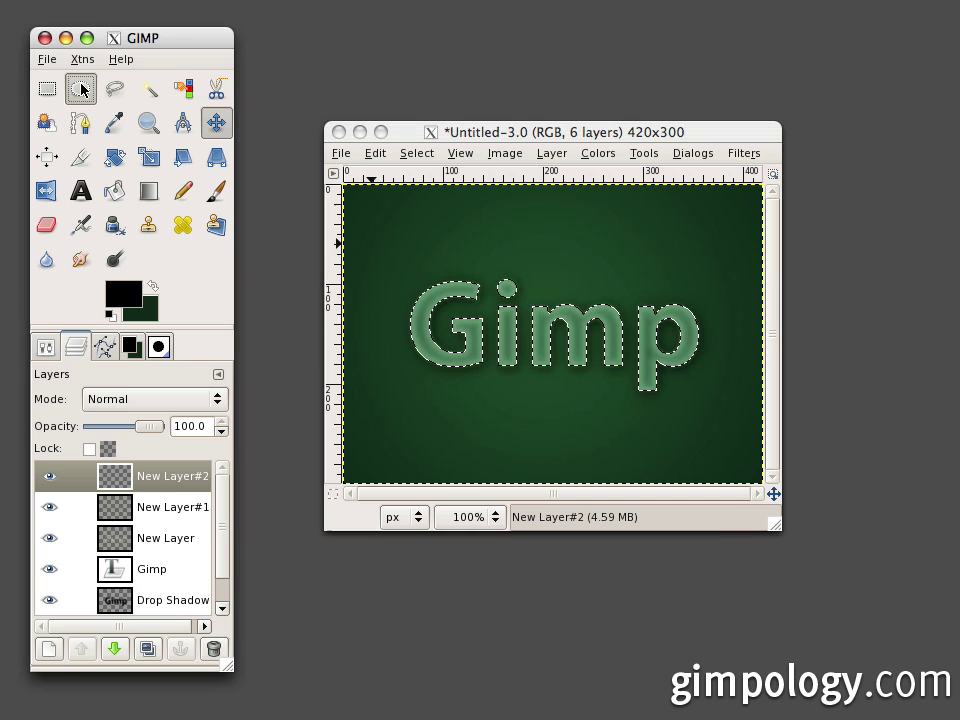
click(46, 347)
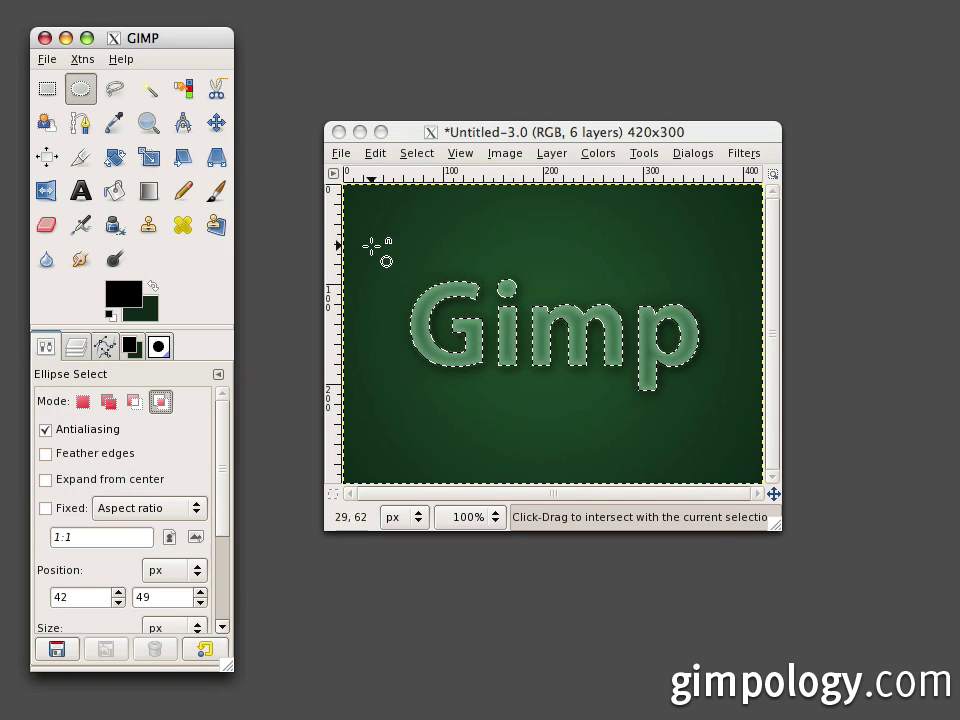
drag(365, 242, 750, 346)
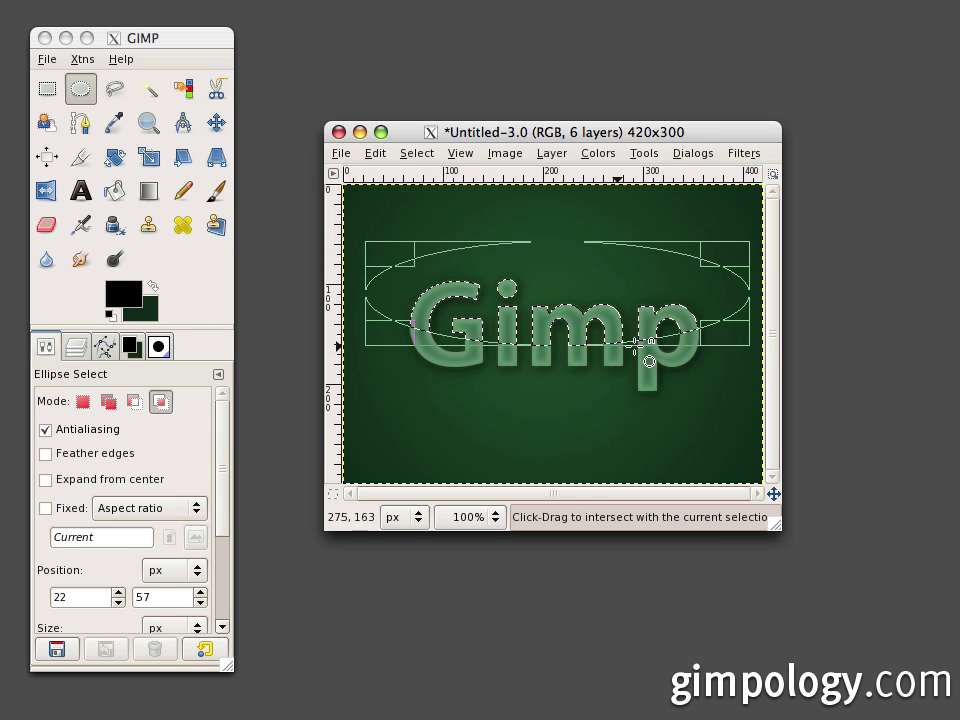
click(111, 318)
click(152, 290)
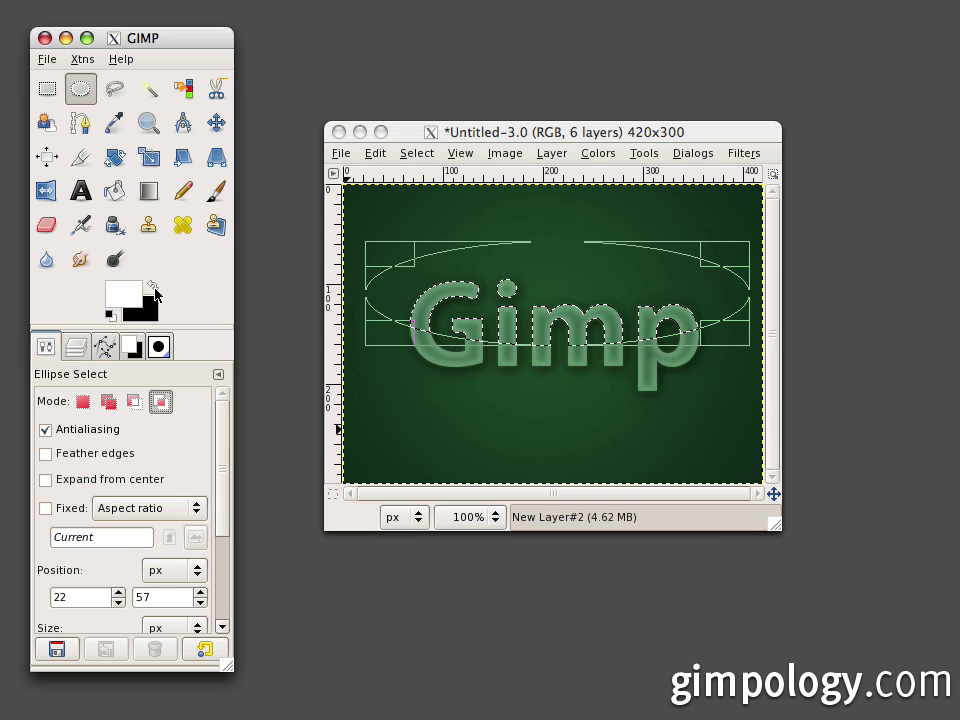
Paint a linear FG to Transparent gradient down from the i's dot across the letter tops.
click(147, 192)
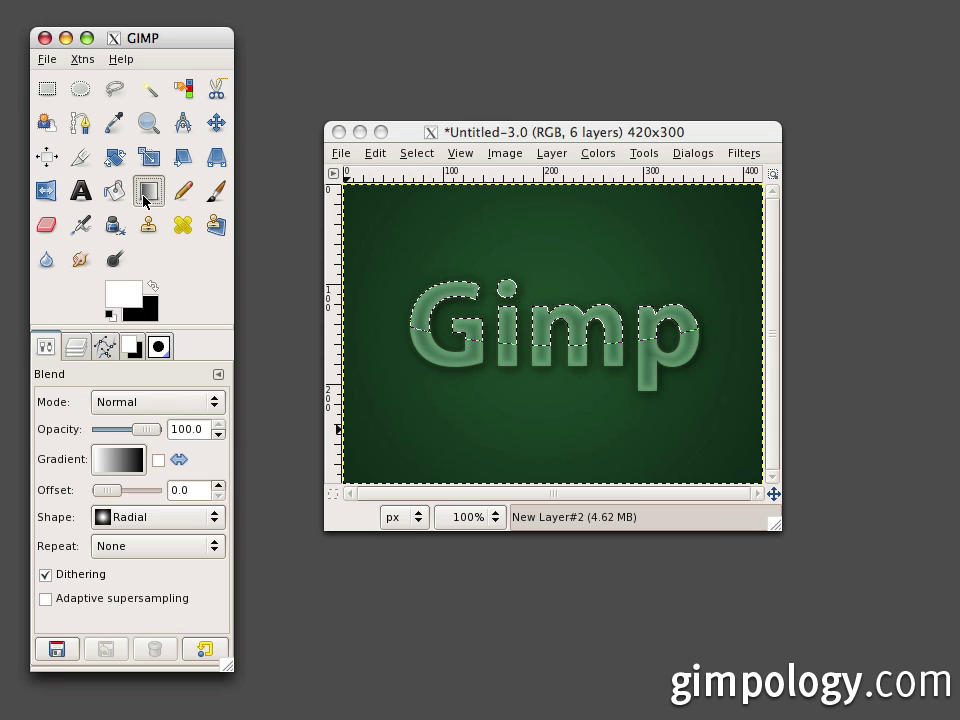
click(127, 458)
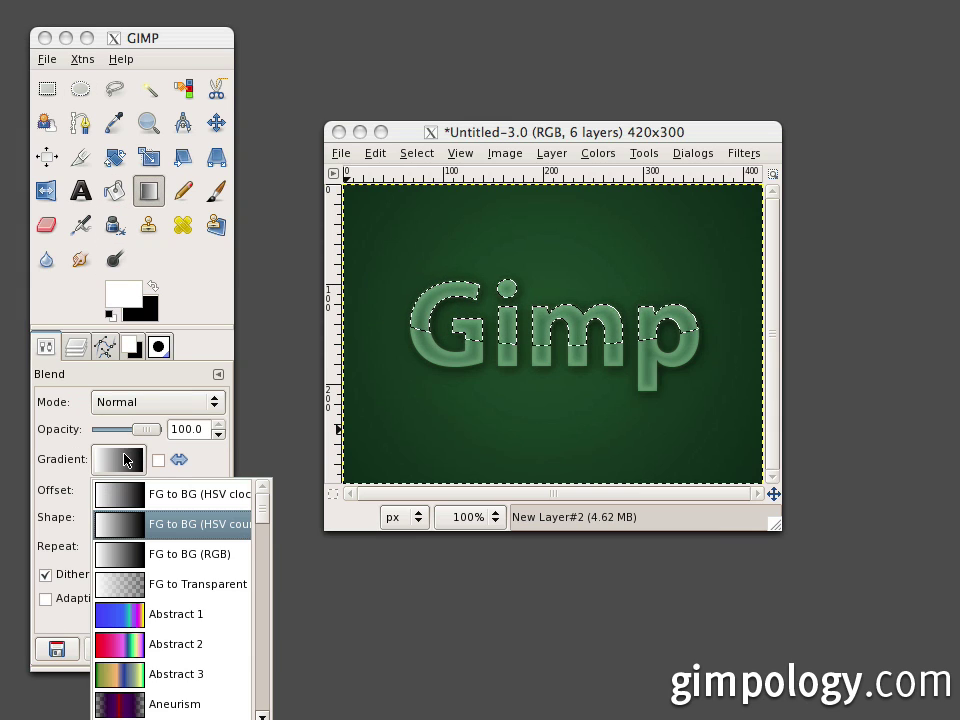
click(186, 597)
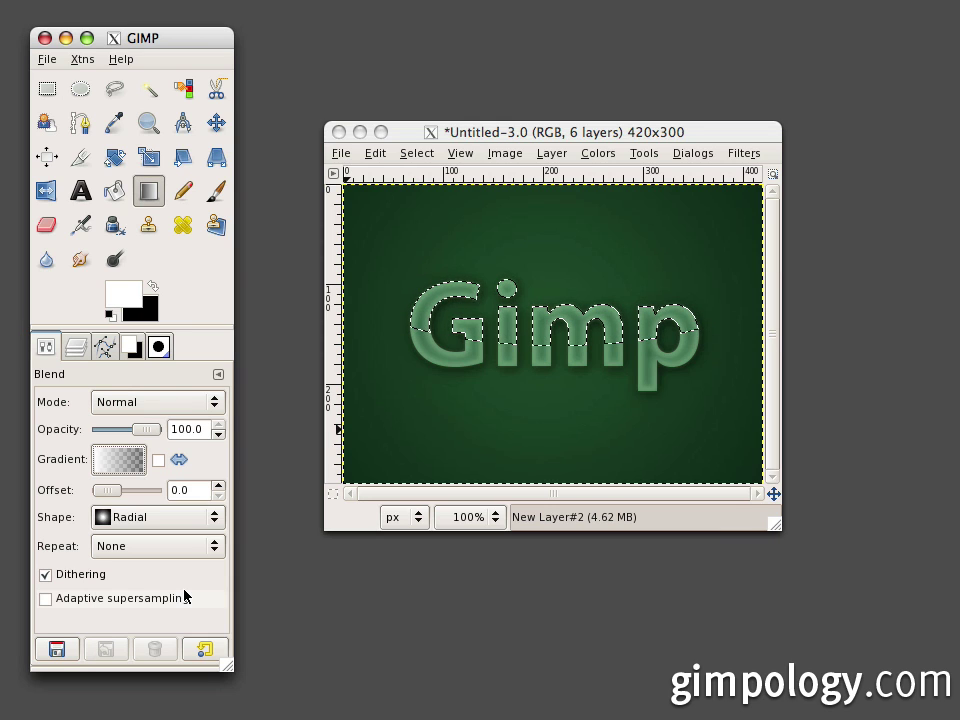
click(165, 525)
click(167, 470)
drag(513, 274, 514, 388)
Remove the selection and switch the dock between the layer and path lists.
click(417, 153)
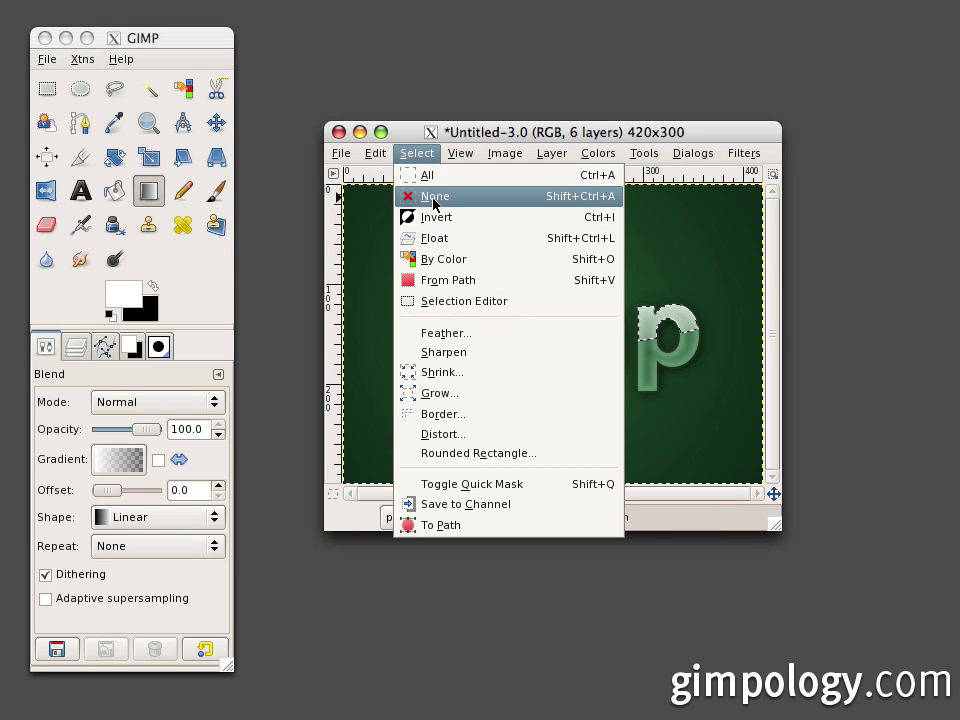
click(433, 200)
click(76, 346)
click(105, 346)
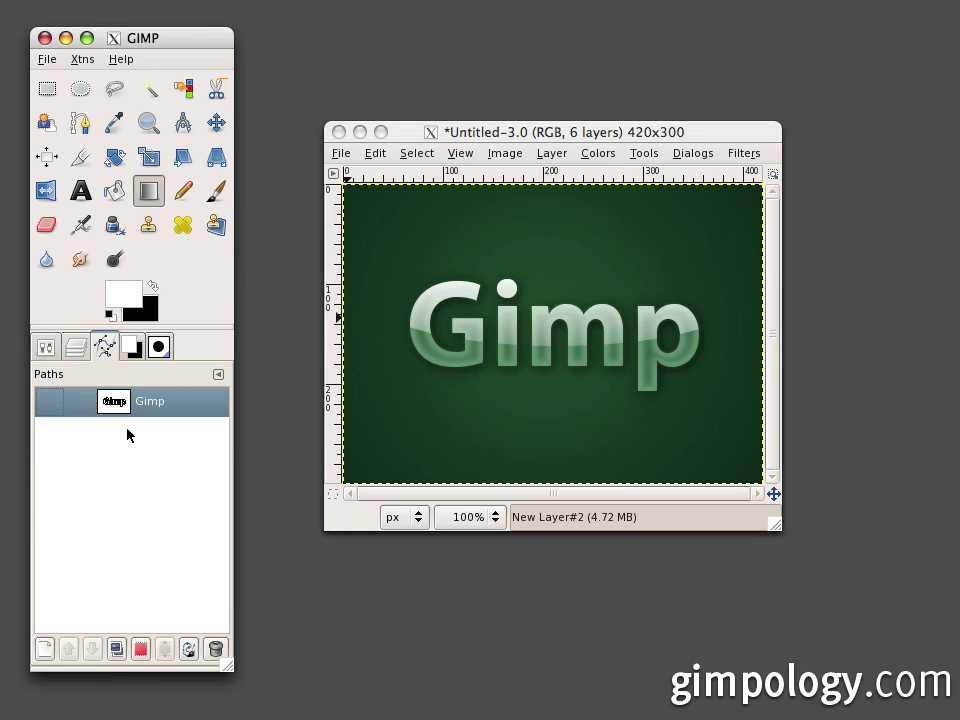
click(75, 347)
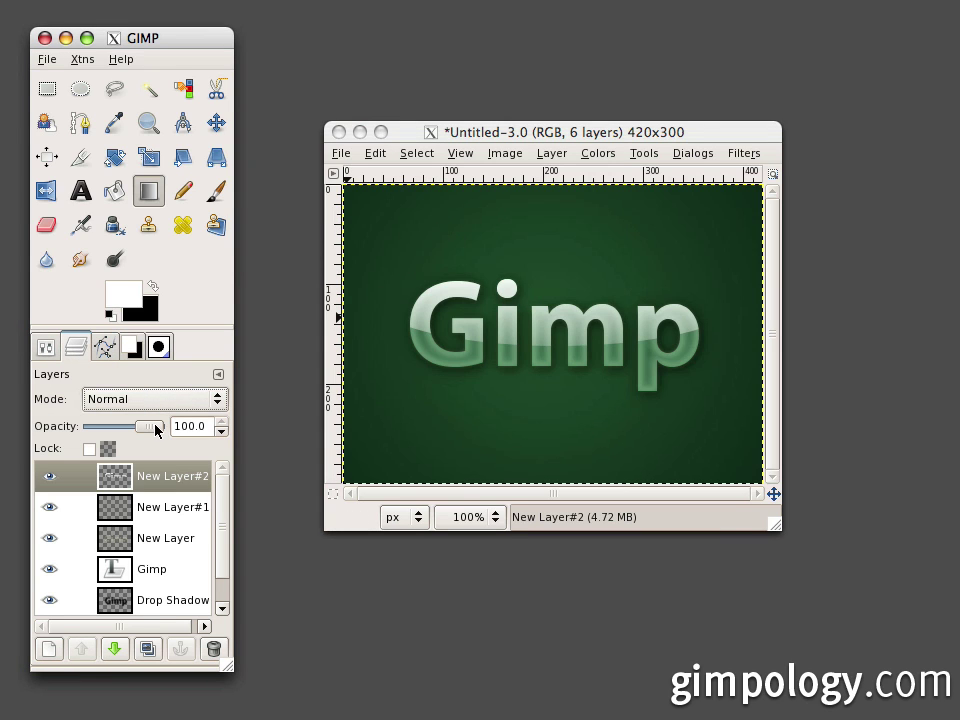